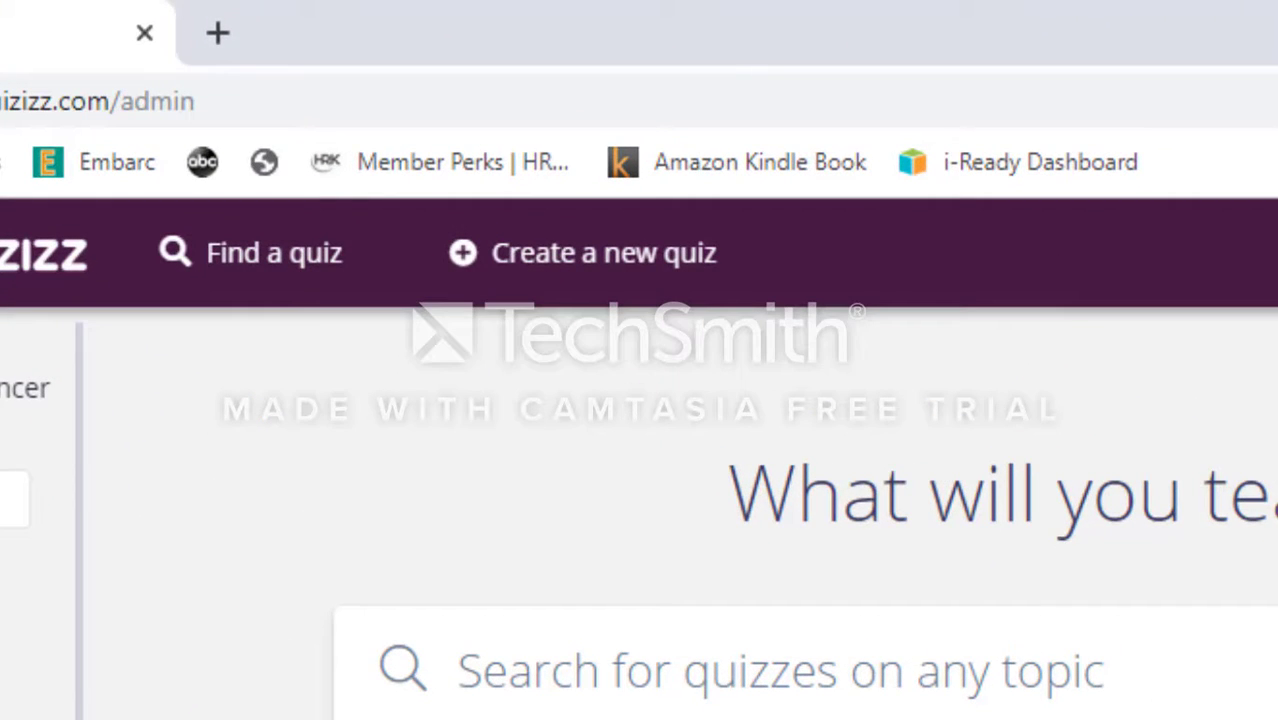
- Create a new quiz named "Multiplication" with Other as its relevant class
left_click(597, 283)
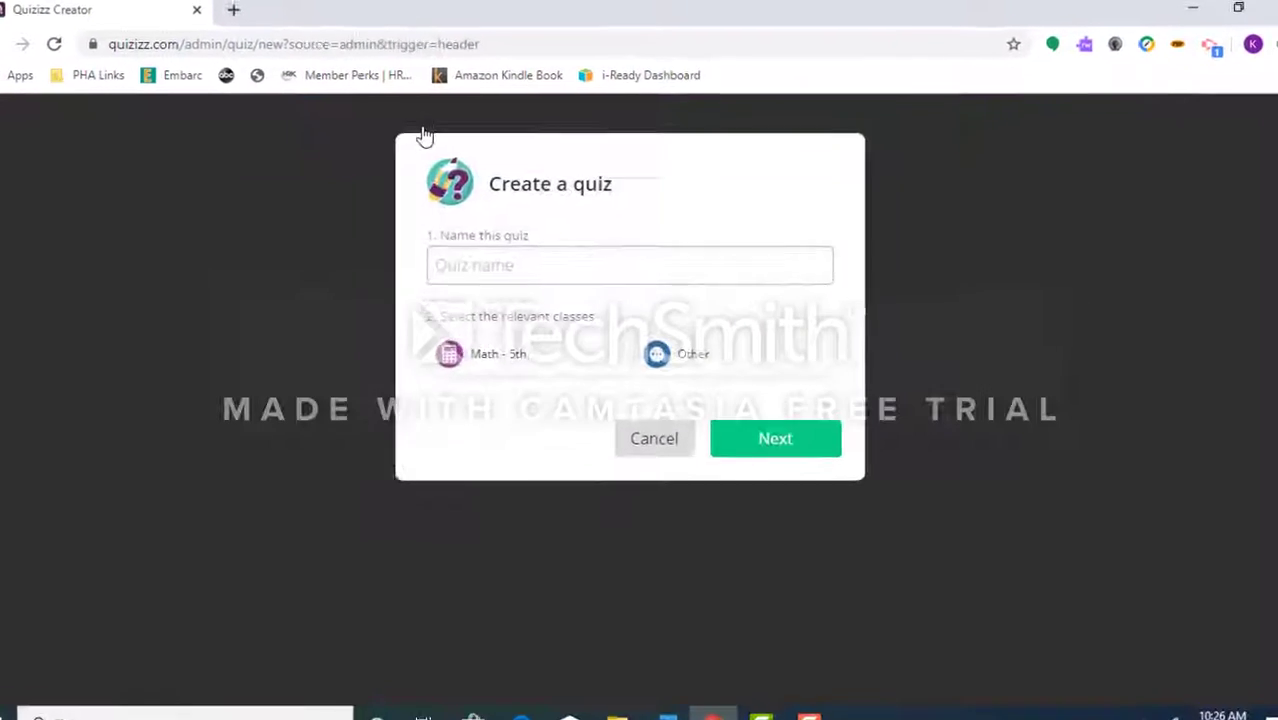
left_click(577, 256)
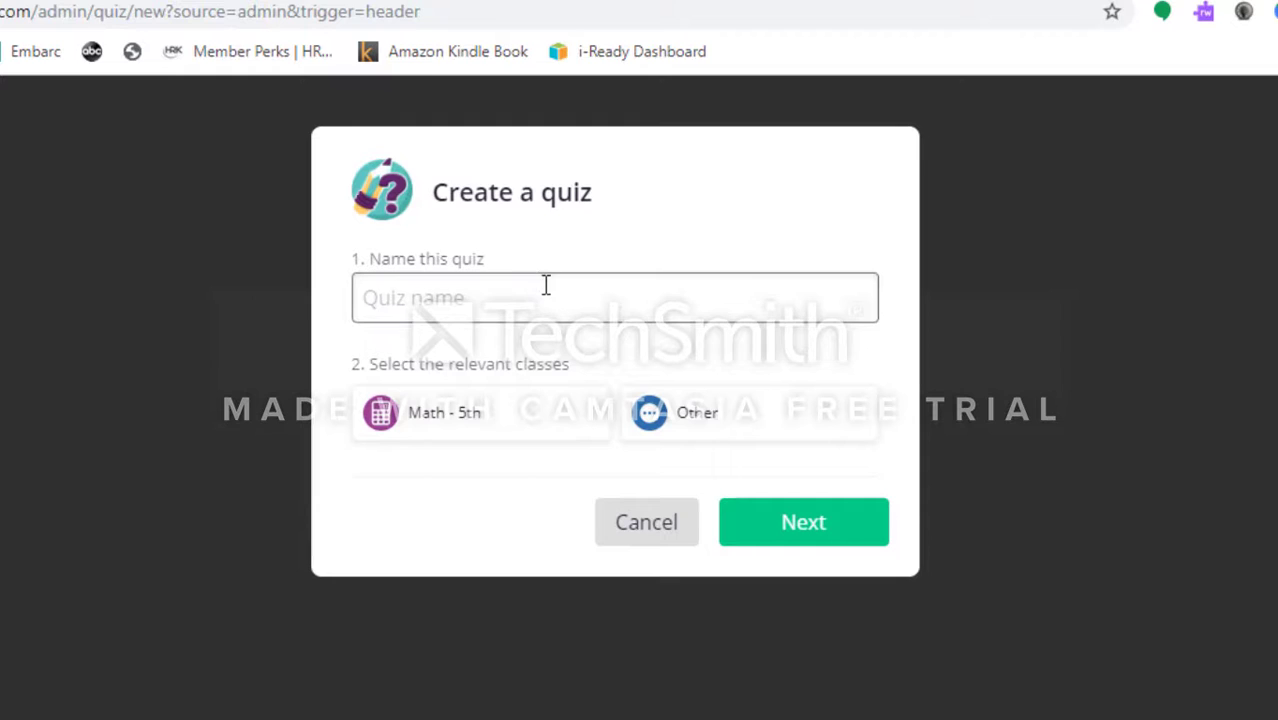
type("Multip")
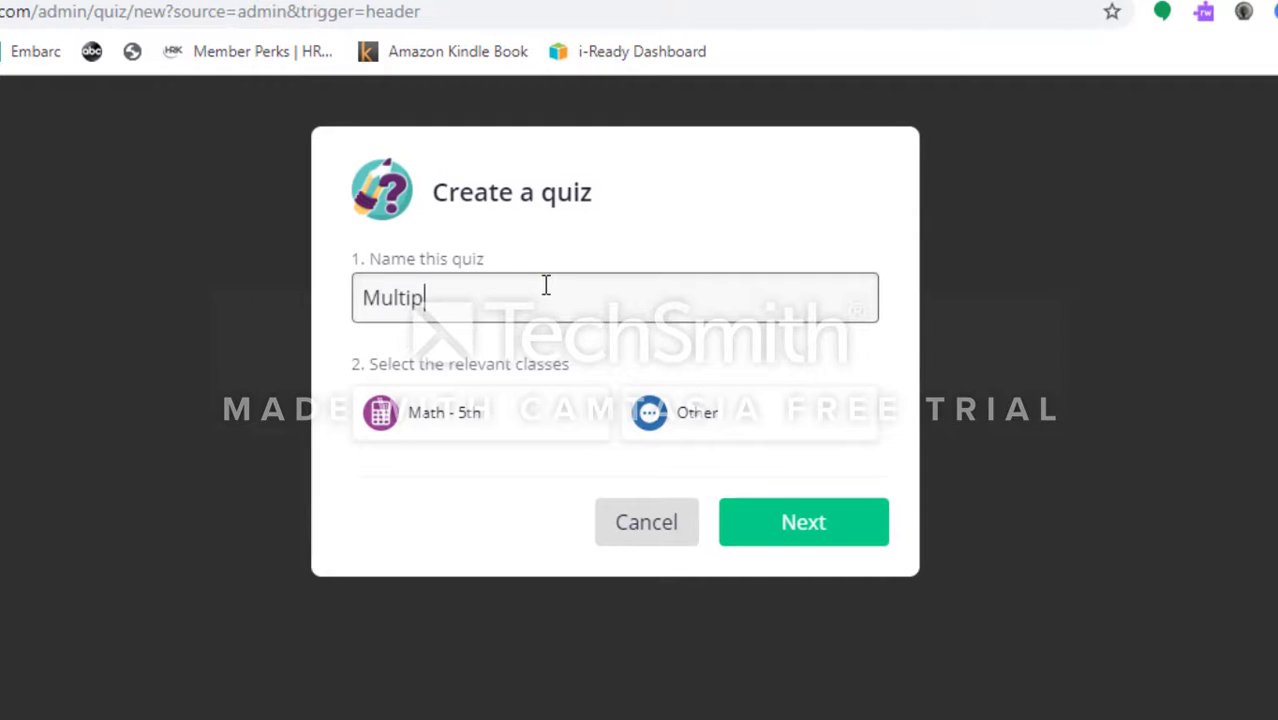
type("lication")
left_click(816, 419)
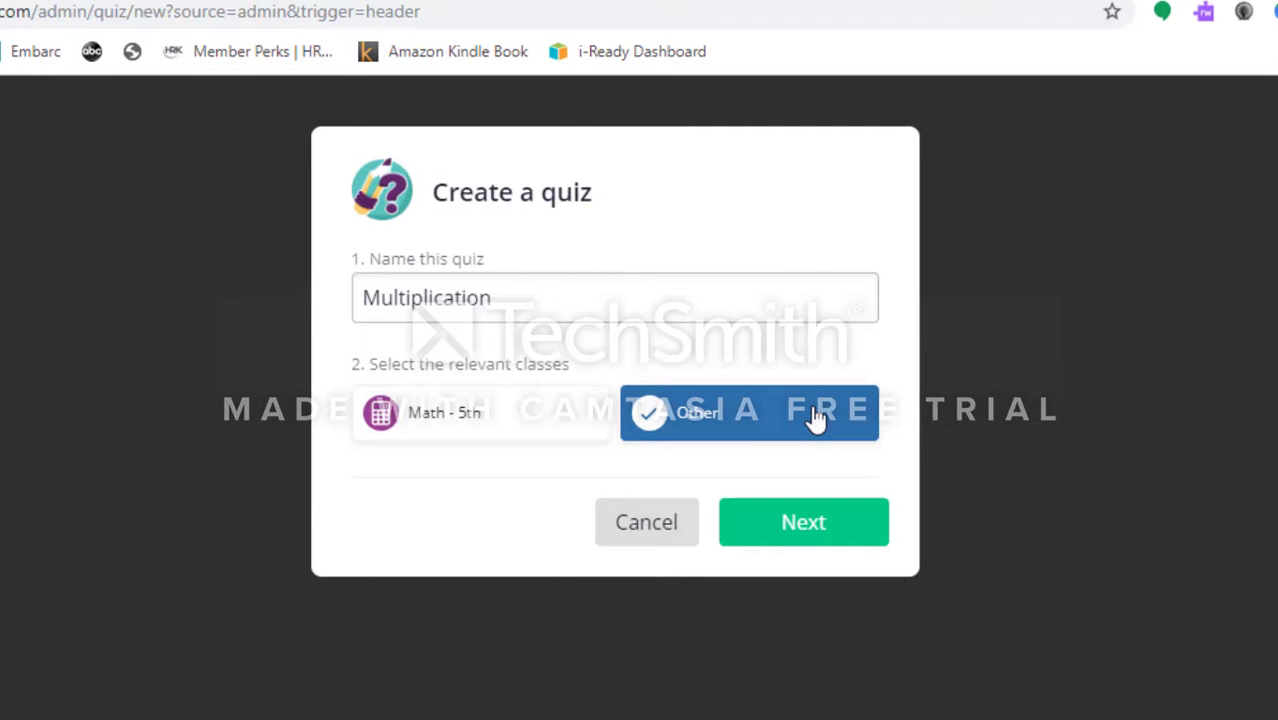
left_click(858, 524)
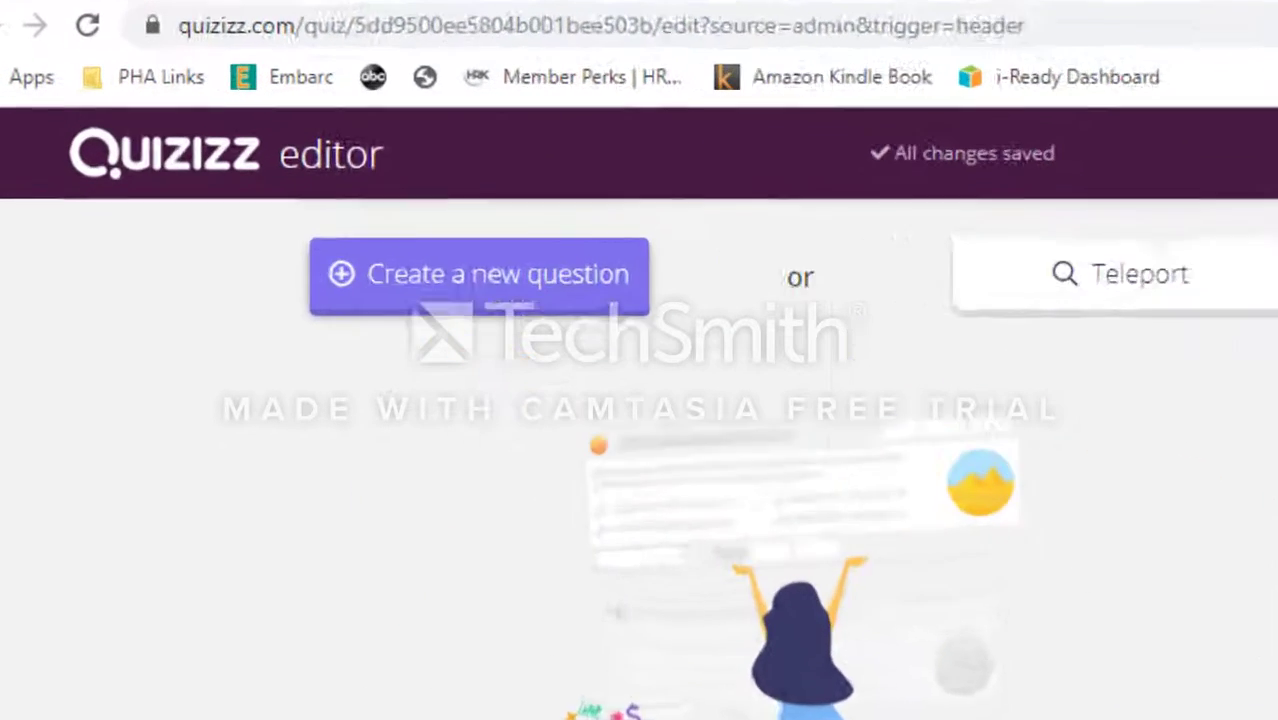
- Add a first question to the quiz with the text "4 x 5 = ______"
left_click(548, 338)
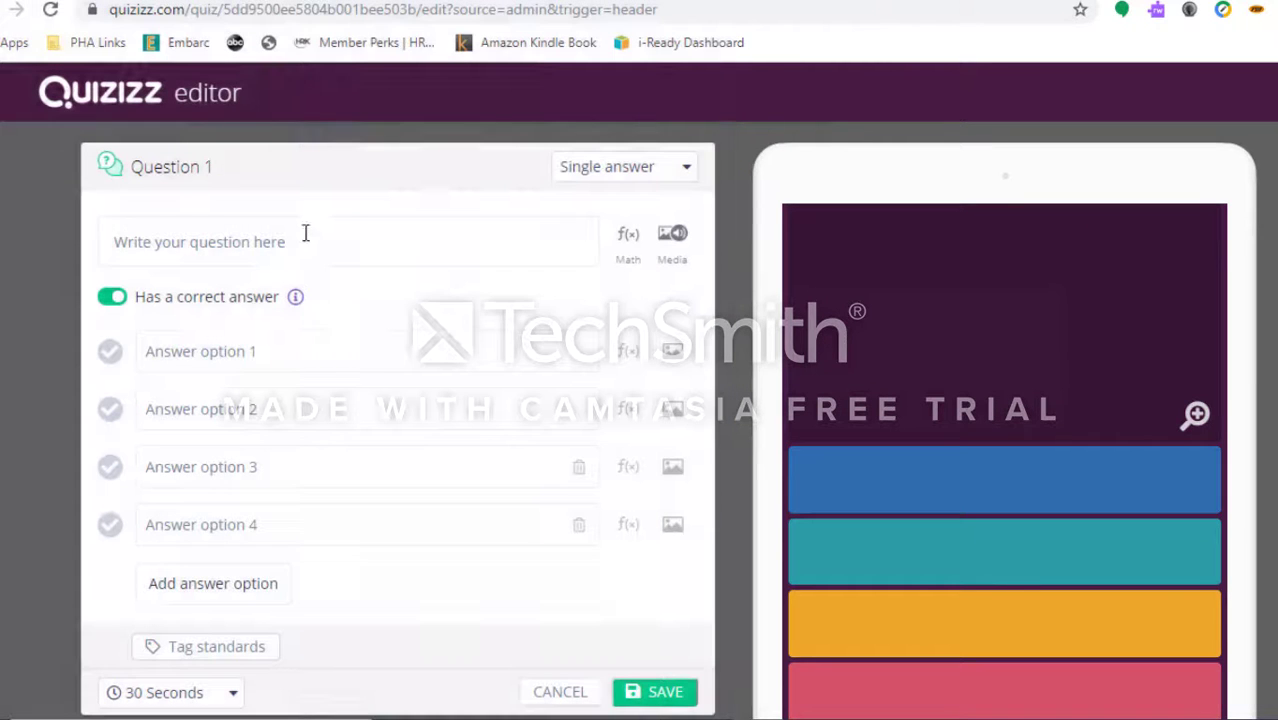
left_click(314, 247)
type("4 x")
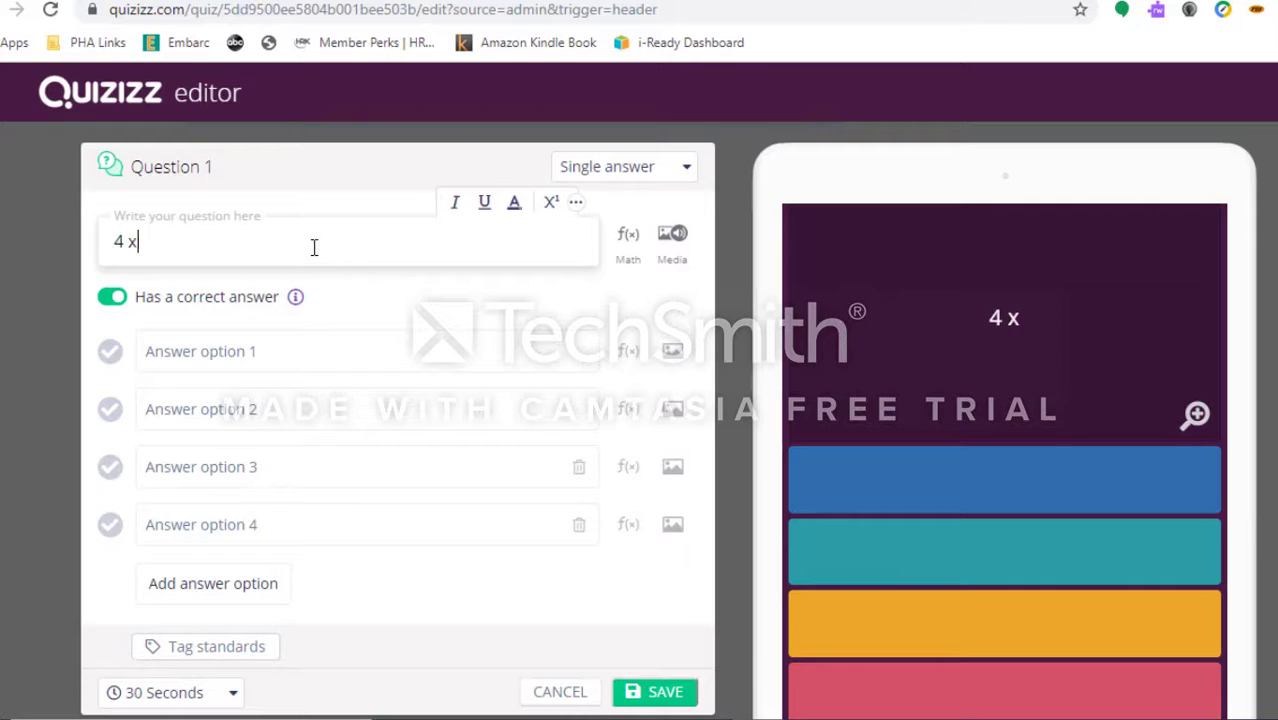
type(" 5 = ______")
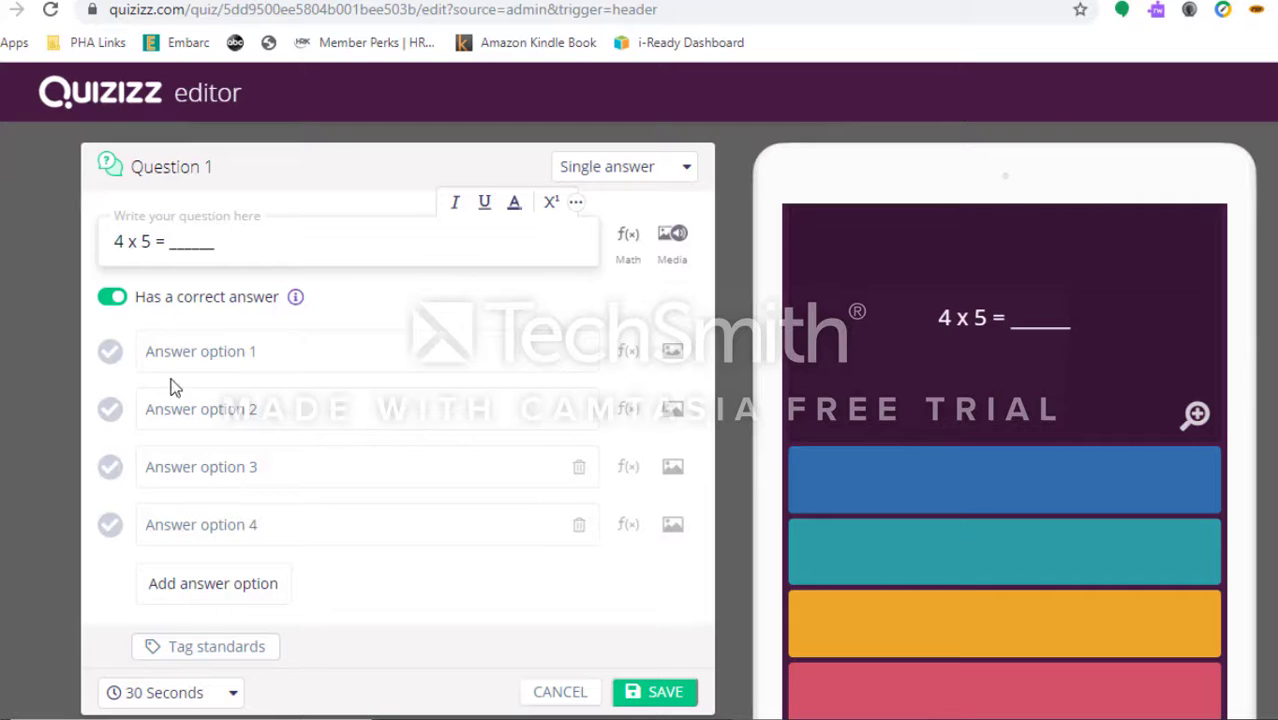
- Enter 20 as answer option 2, keep the question type as Single answer, and mark 20 as correct
left_click(183, 404)
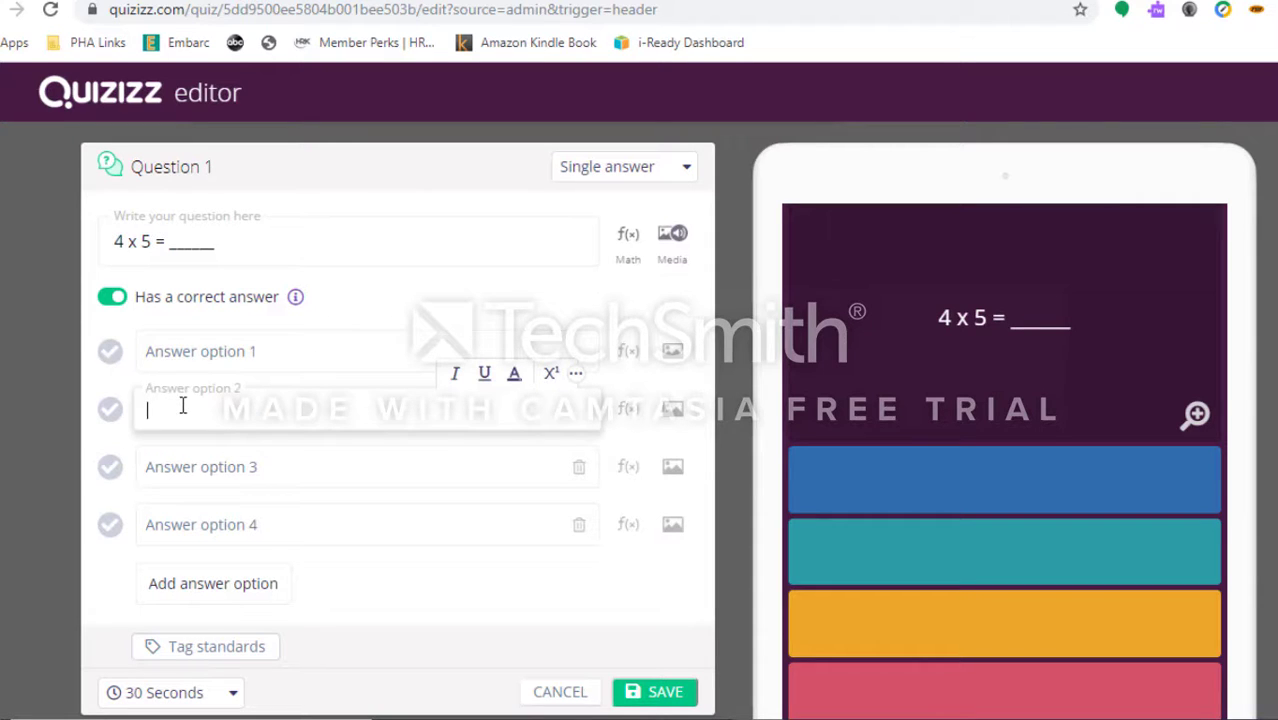
type("20")
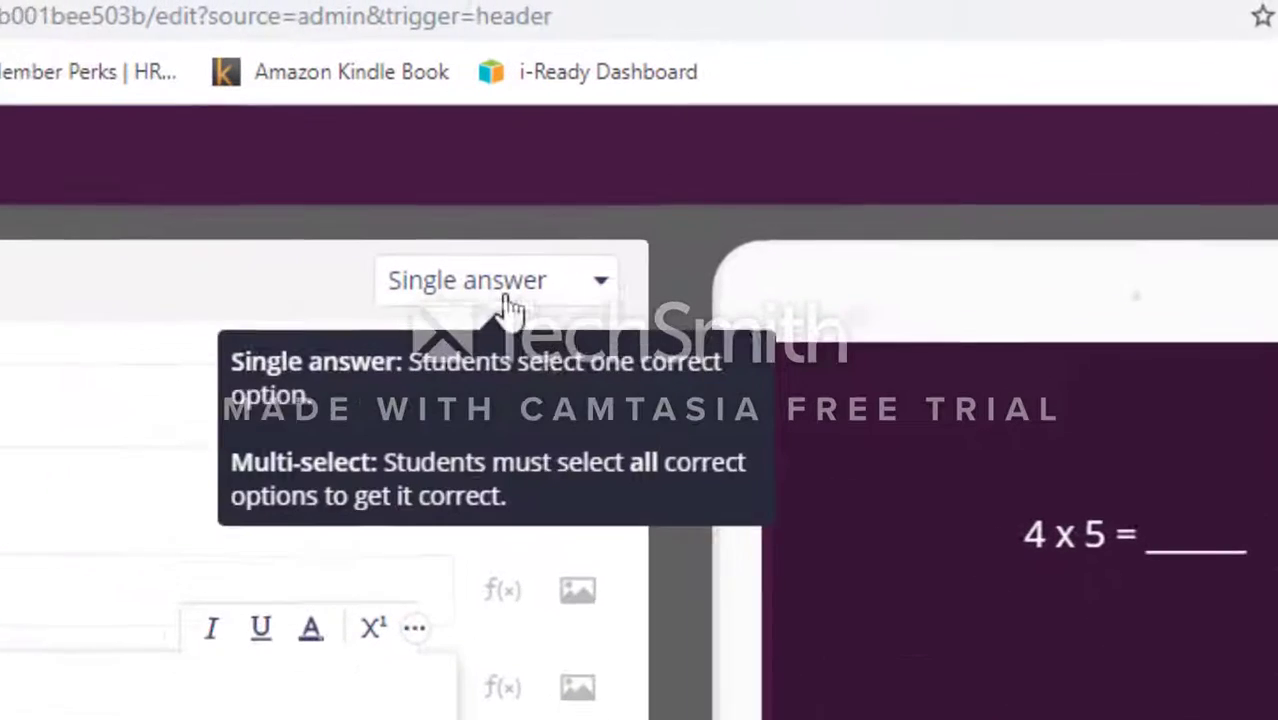
left_click(631, 175)
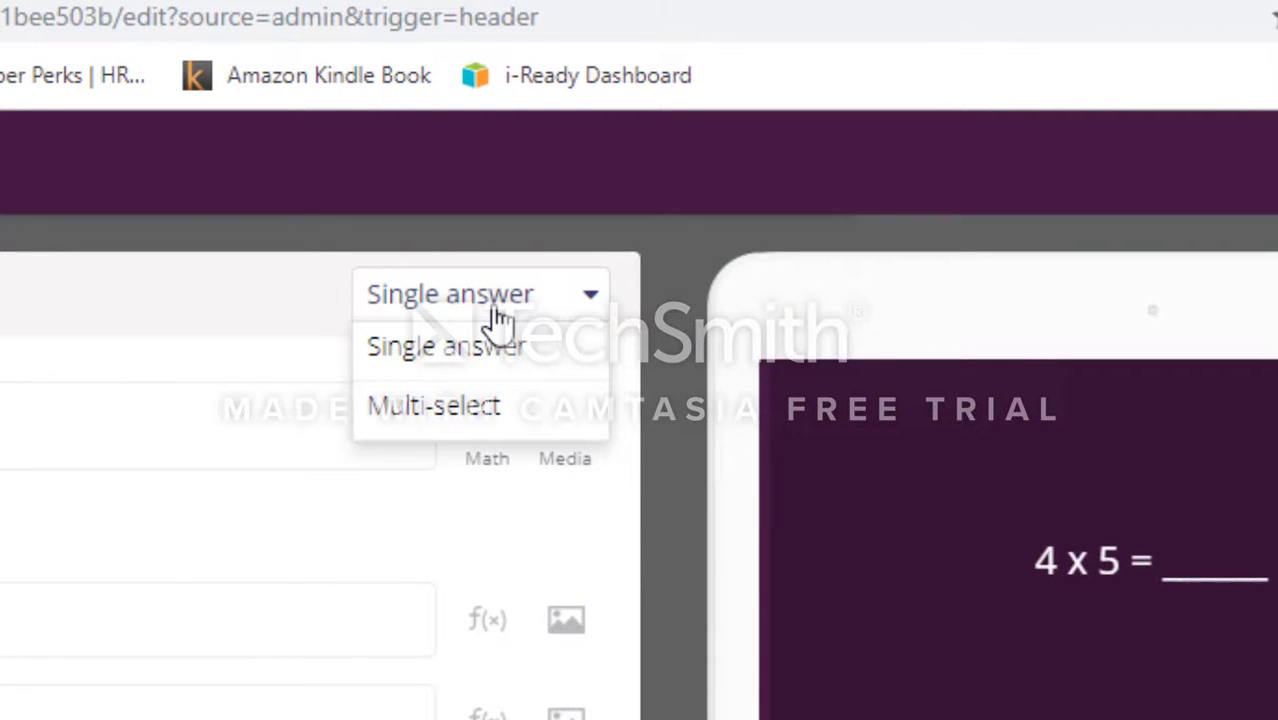
left_click(502, 344)
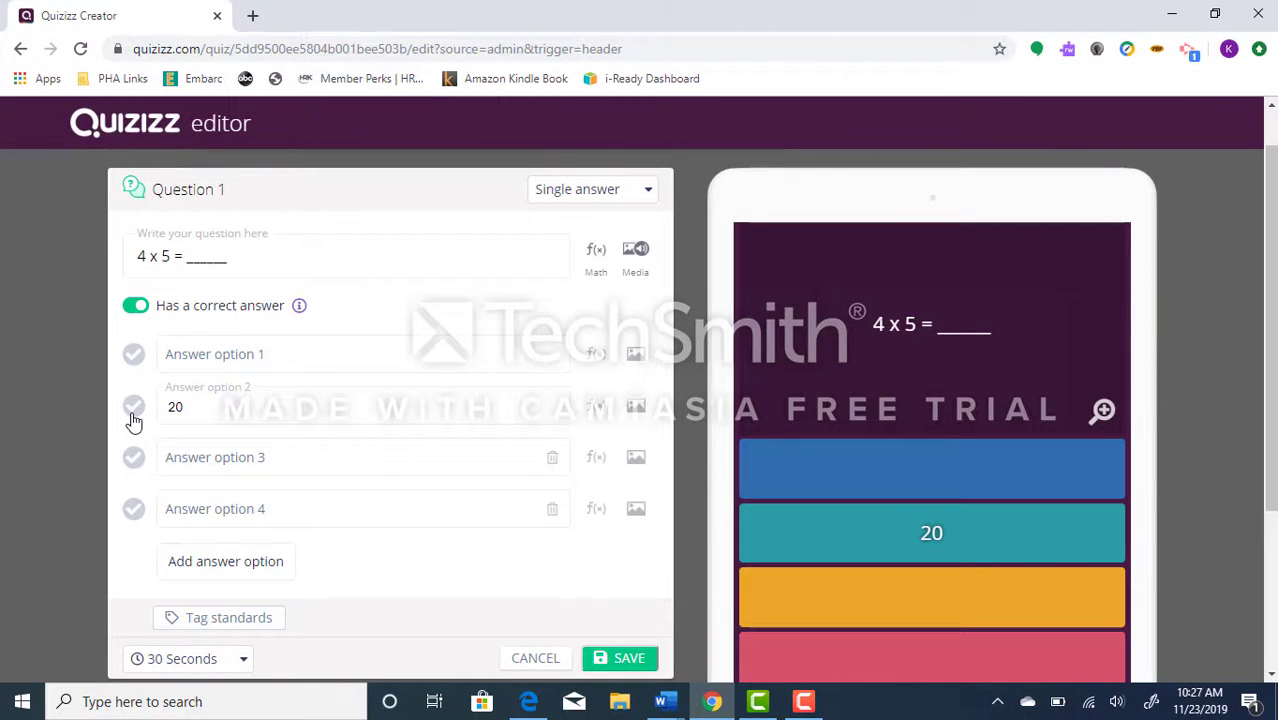
left_click(132, 412)
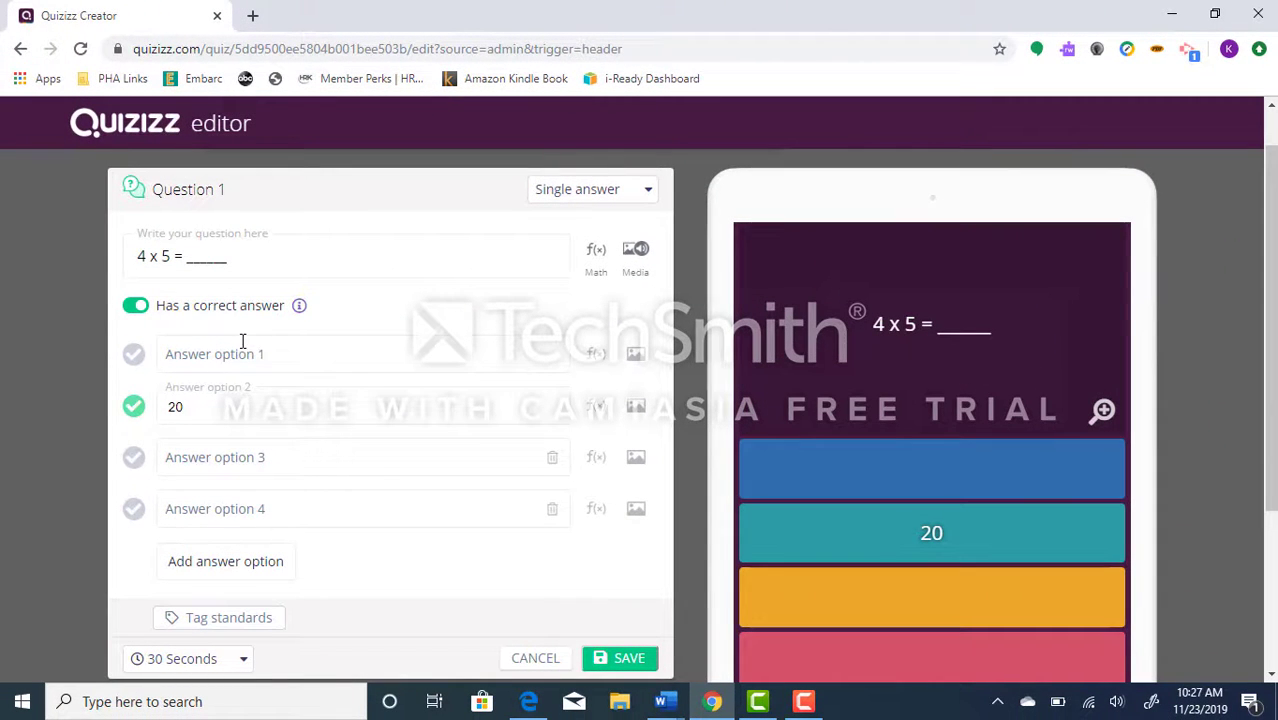
- Fill in the wrong answers of question 1: 2 as option 1, 200 as option 3 and 2000 as option 4
left_click(242, 457)
type("200")
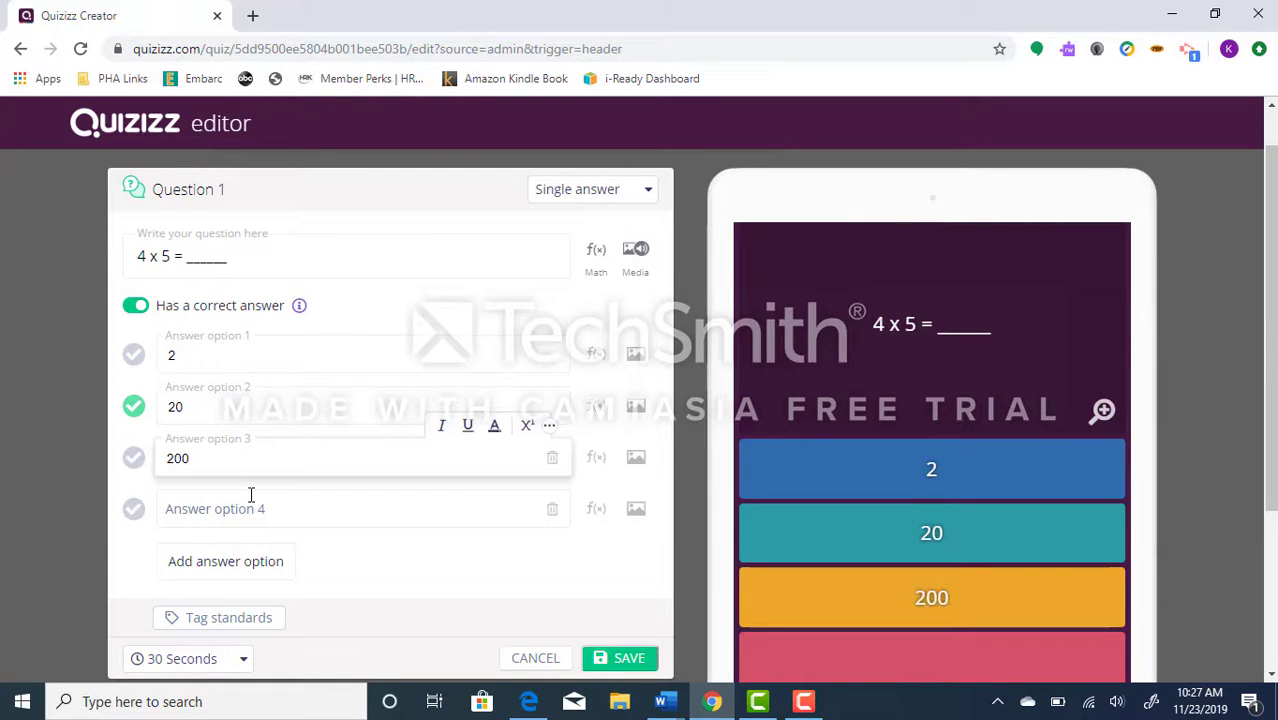
left_click(251, 494)
type("2000")
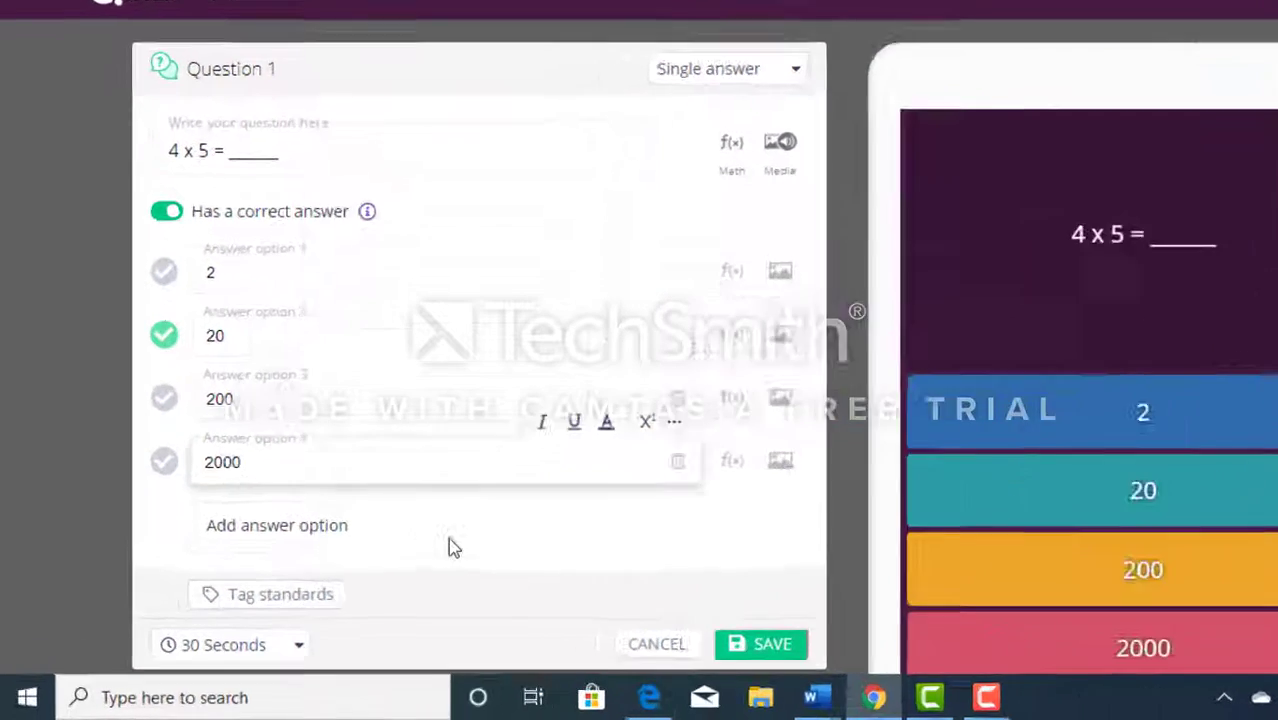
left_click(371, 573)
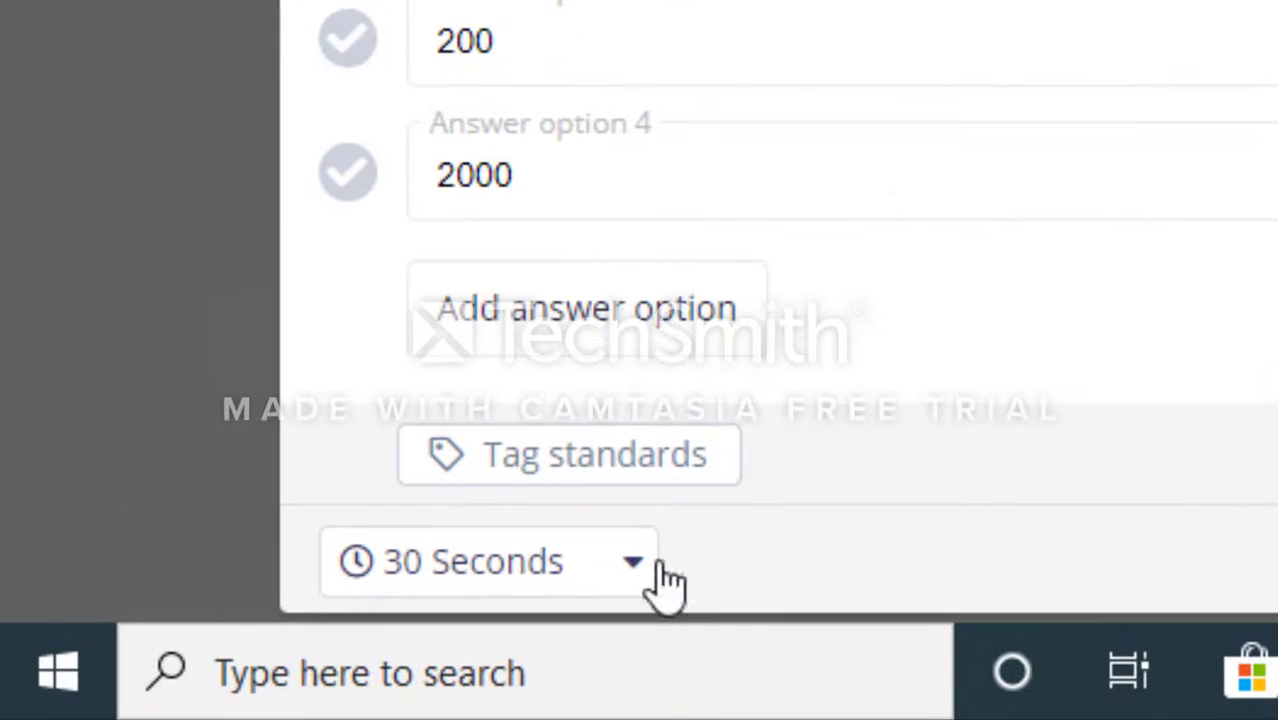
- Set the time limit of question 1 to 60 seconds and save the question
left_click(632, 566)
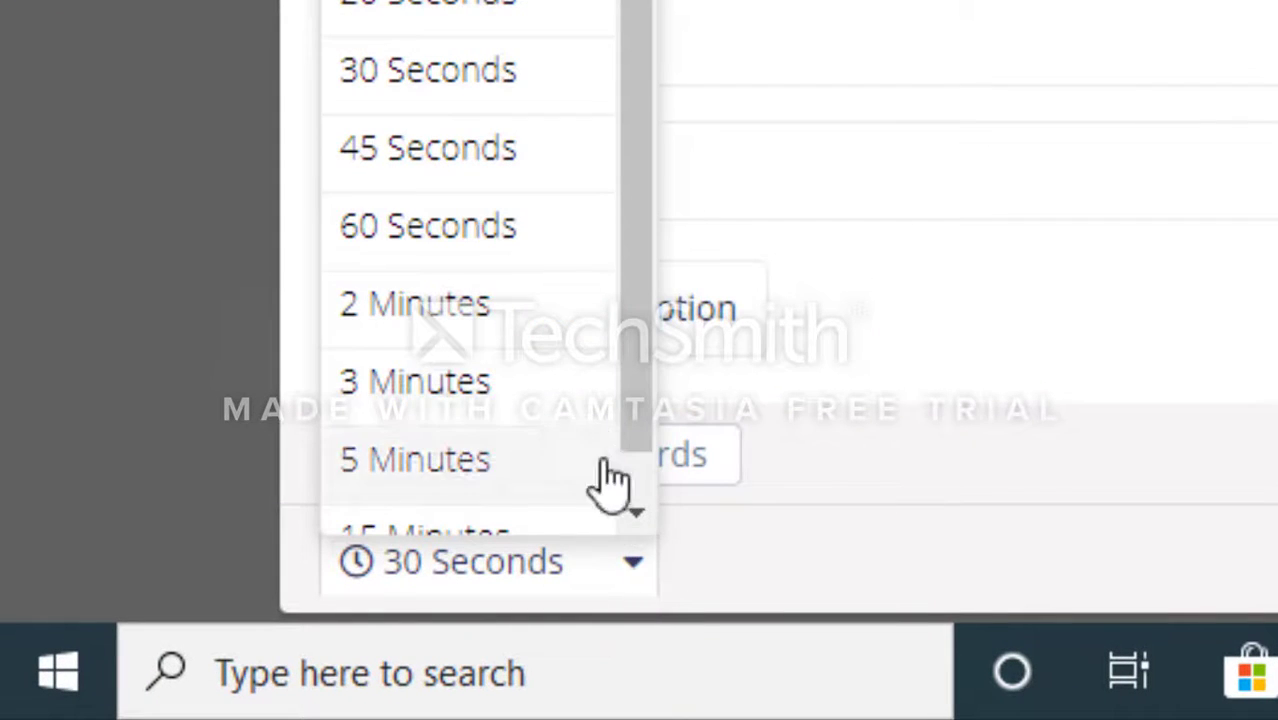
left_click(570, 256)
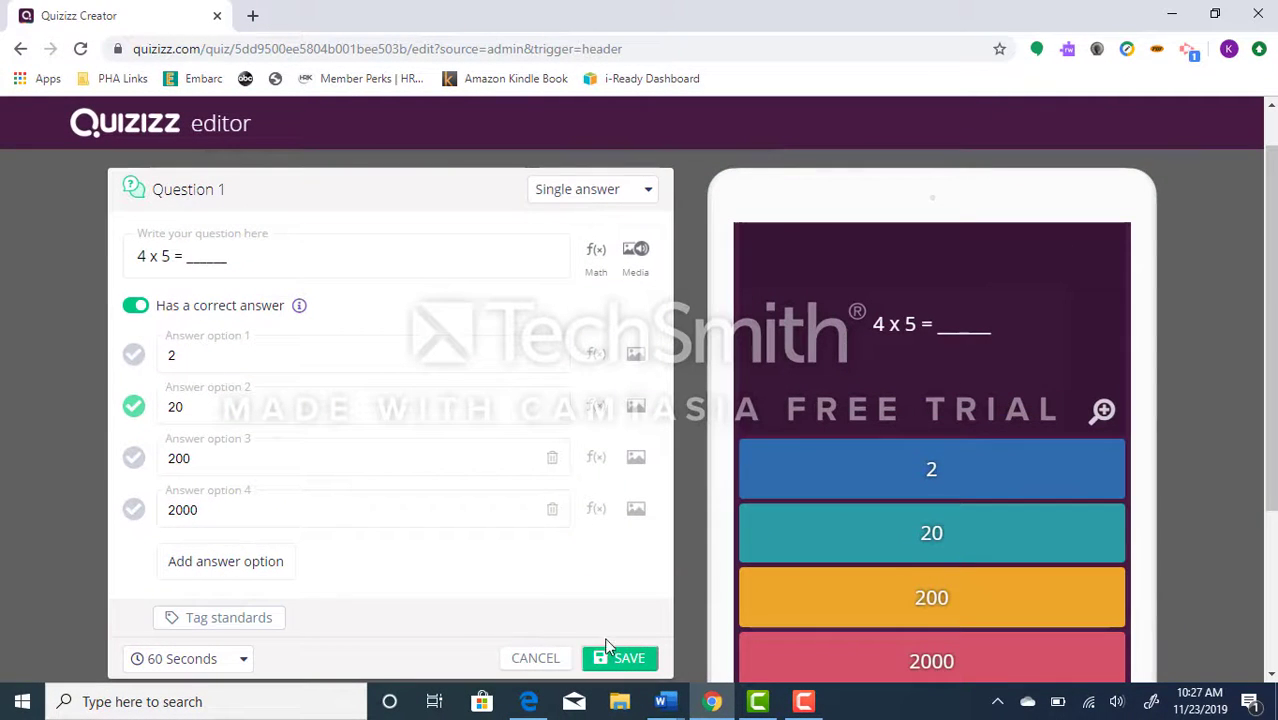
left_click(618, 658)
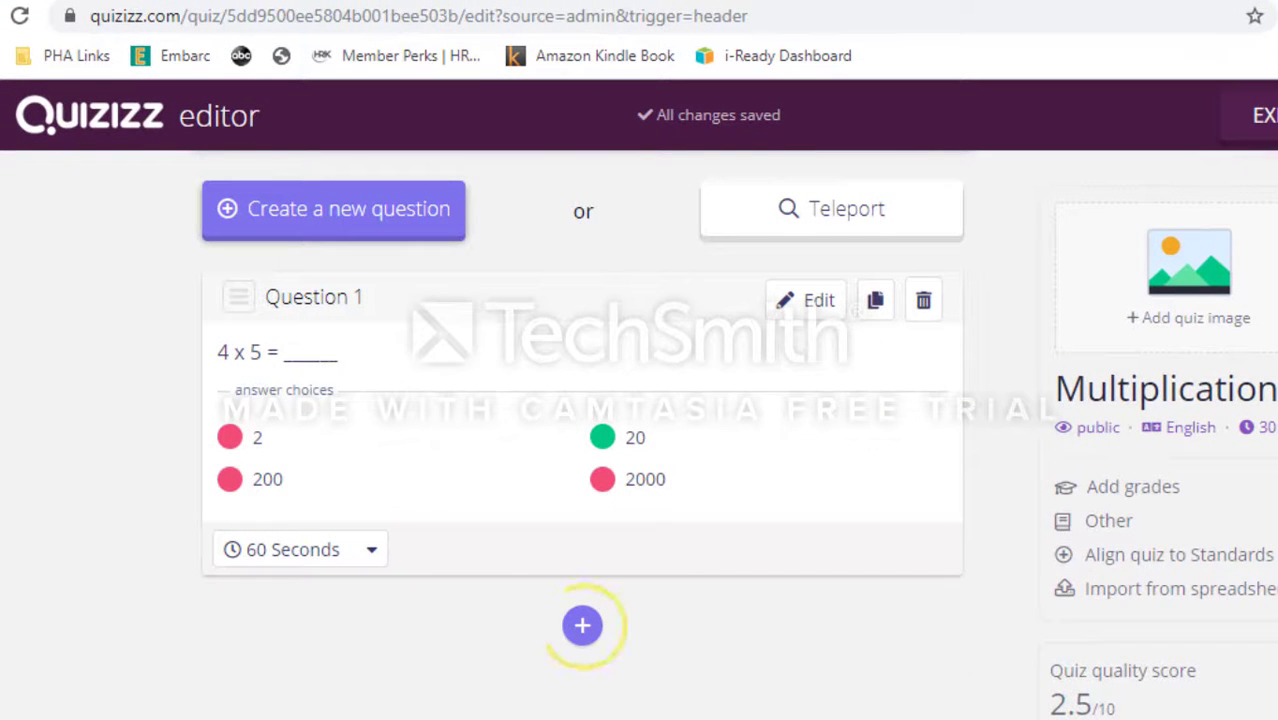
- Add a second question below the first with the text "8 x 5 = ______"
left_click(589, 634)
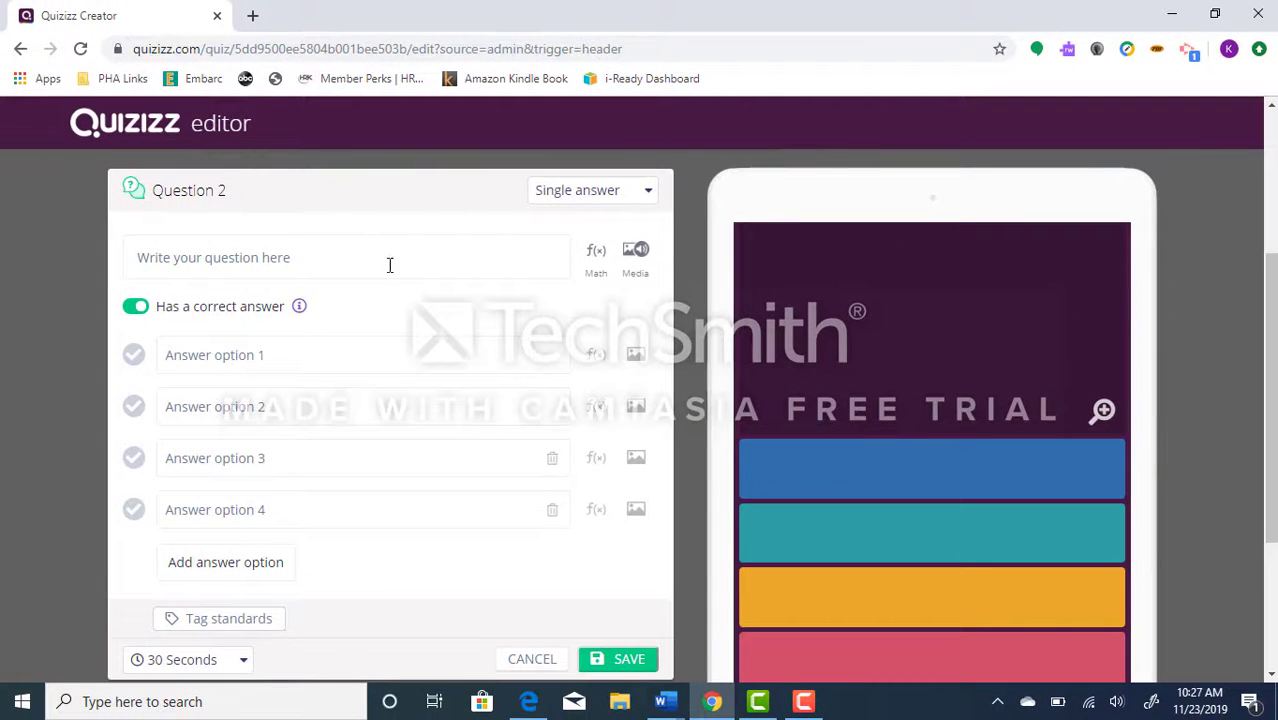
left_click(389, 263)
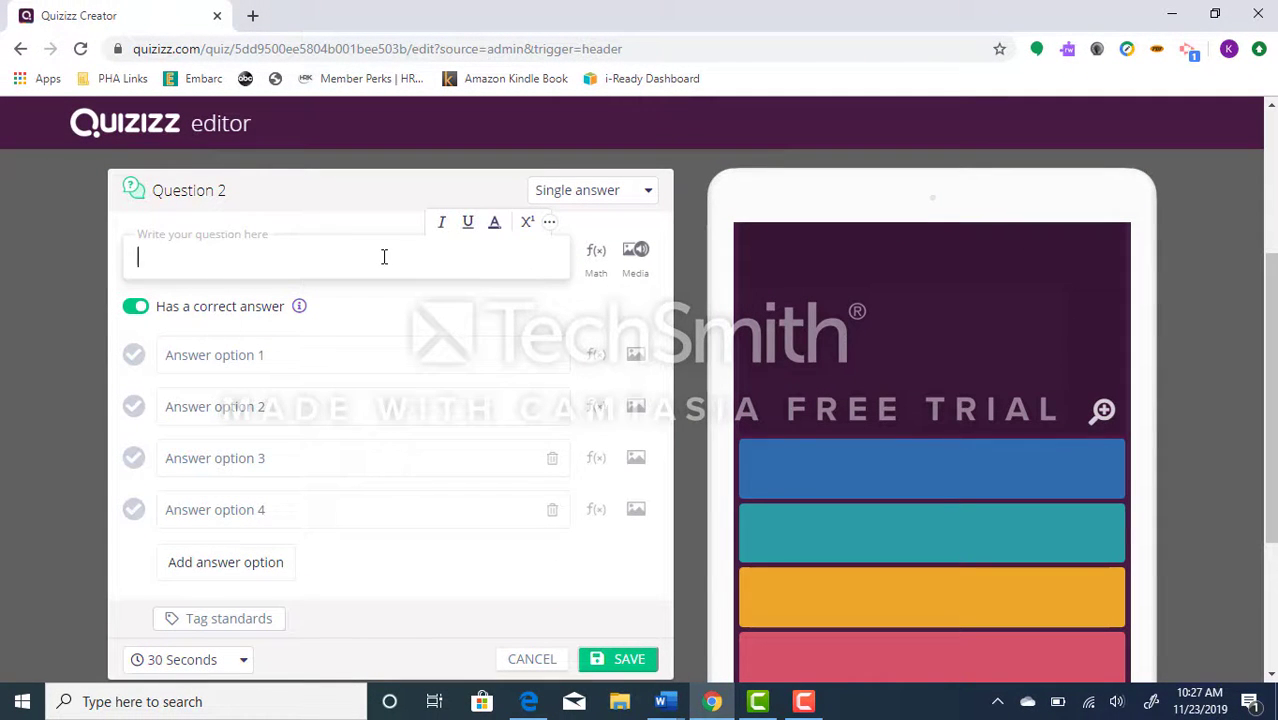
type("8 x 5 = ______")
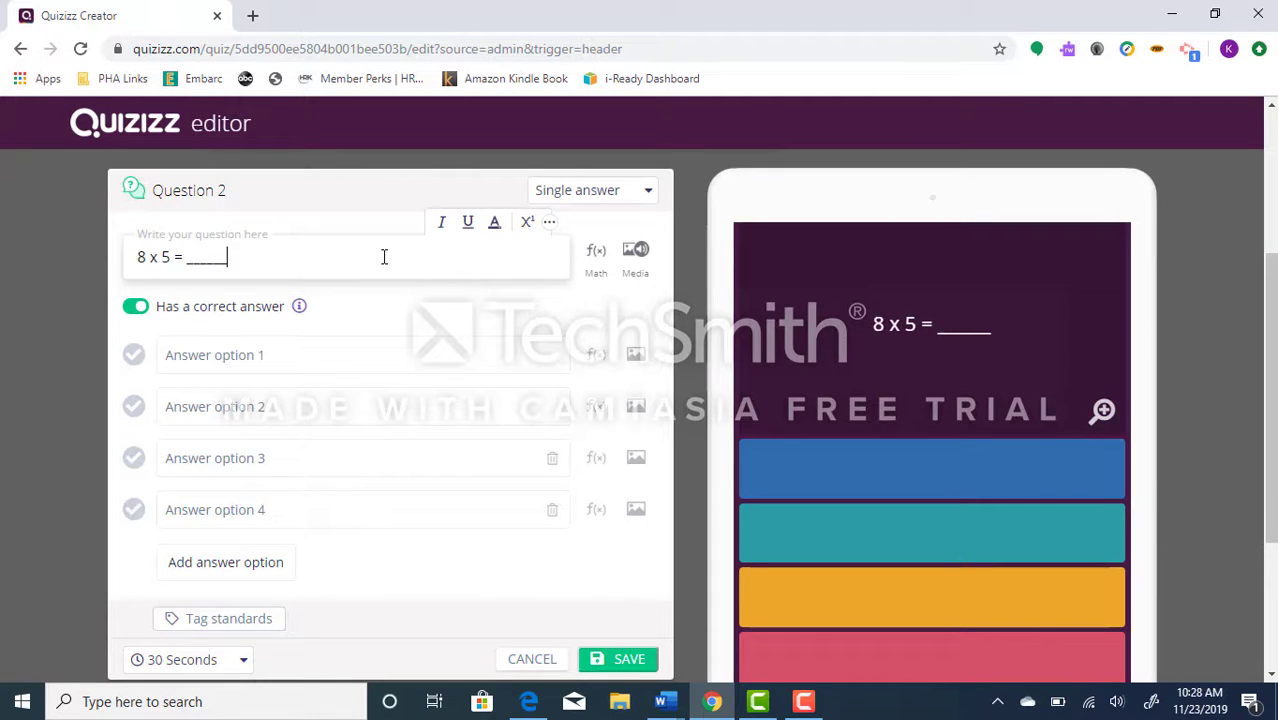
- Enter 40 as answer option 3 of question 2 and mark it as the correct answer
left_click(327, 455)
type("4")
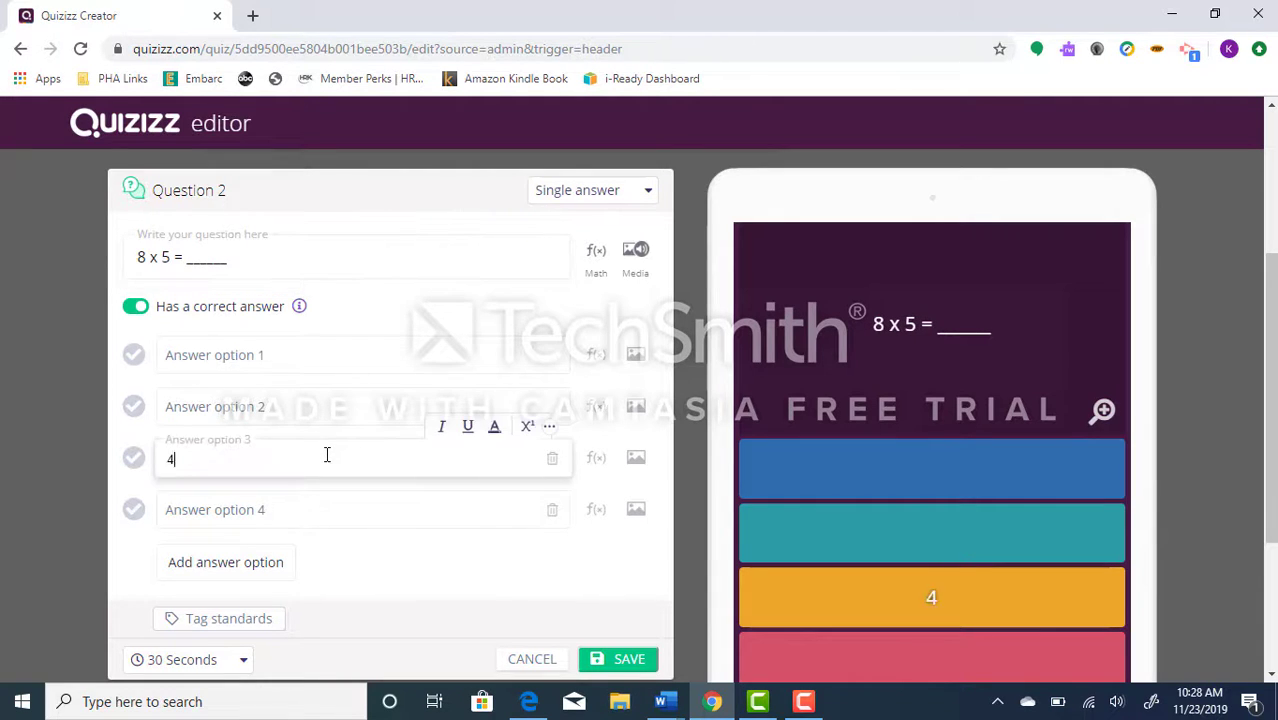
type("0")
left_click(132, 462)
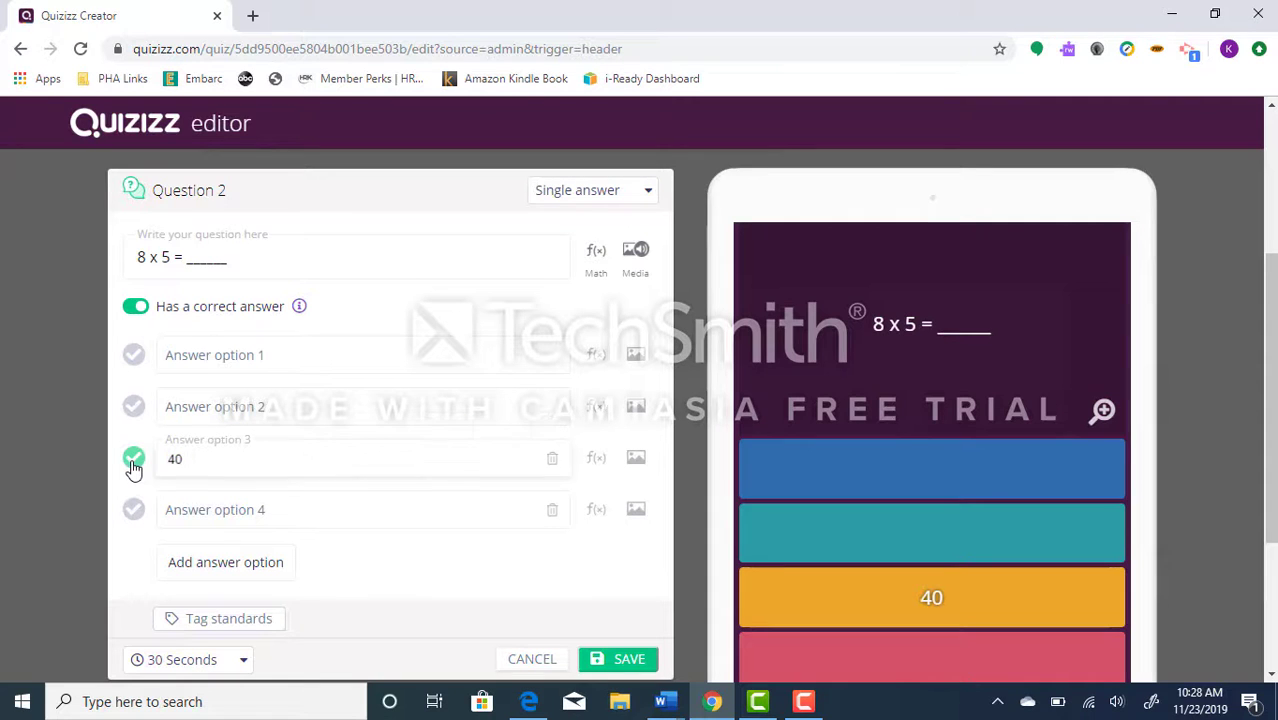
- Fill in the wrong answers of question 2: 0.4 as option 1, 4 as option 2 and 400 as option 4
left_click(214, 355)
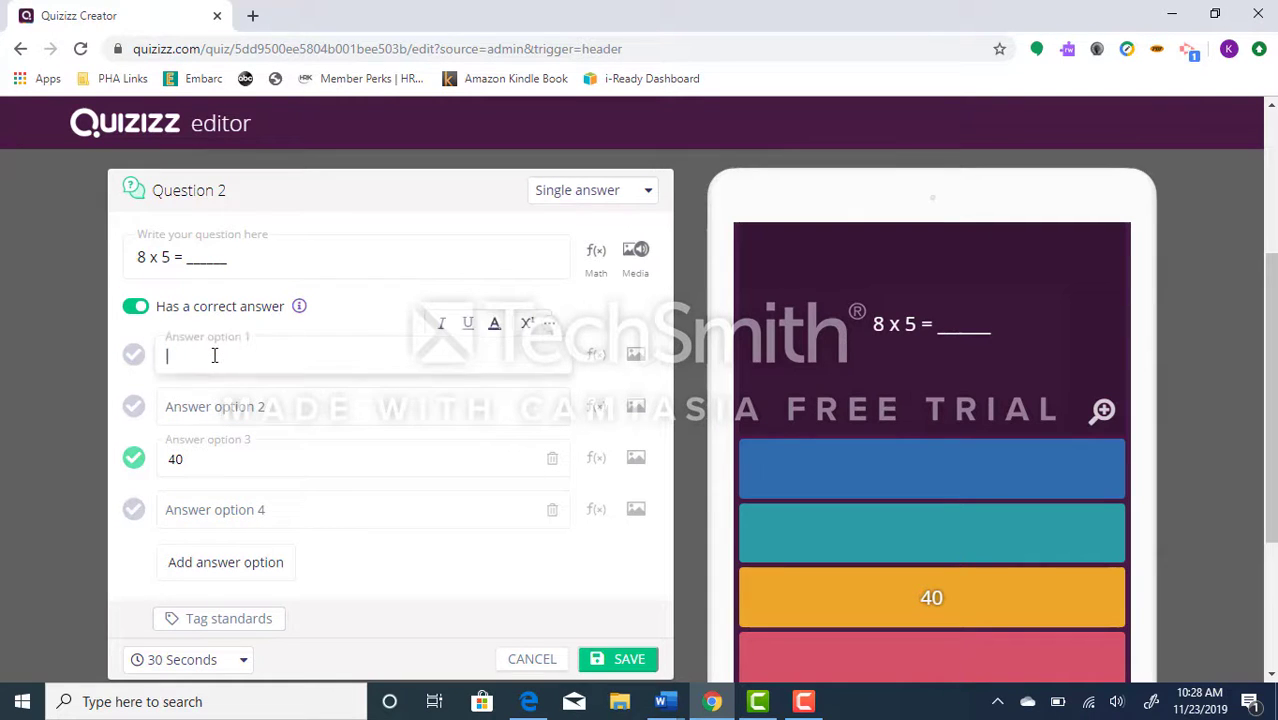
type("0.4")
left_click(218, 405)
type("4")
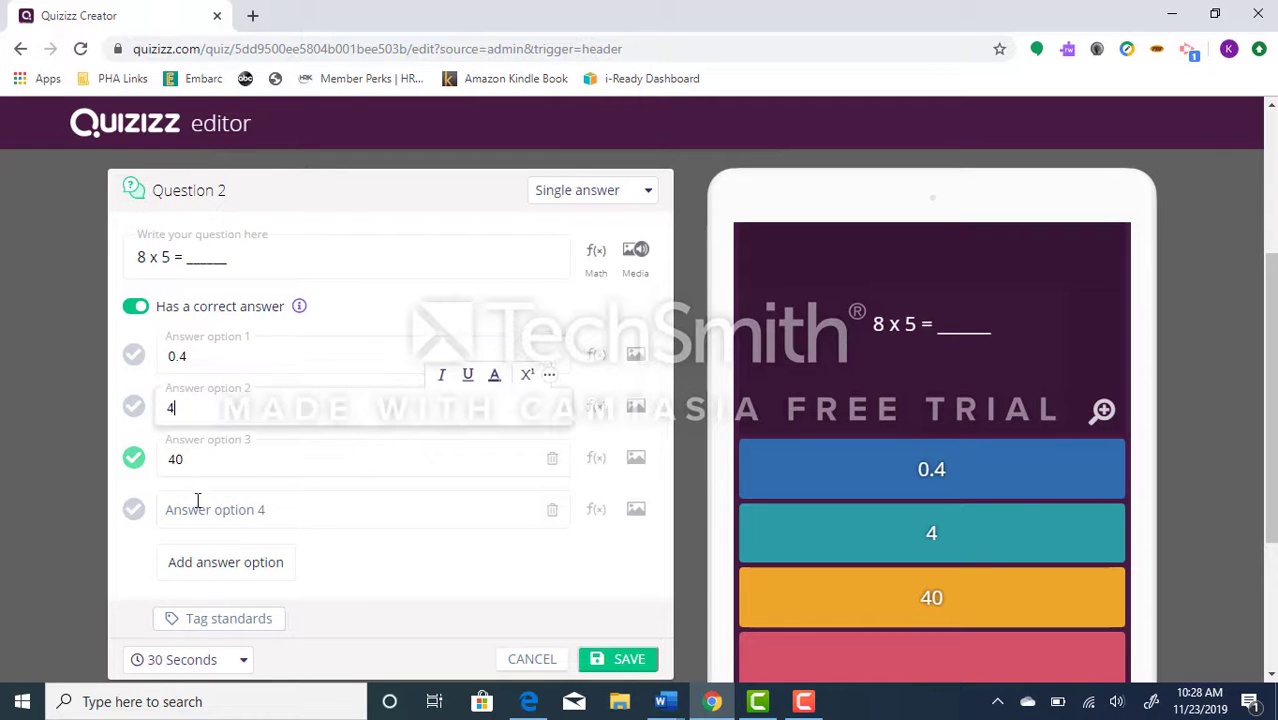
type("4000")
key("BackSpace")
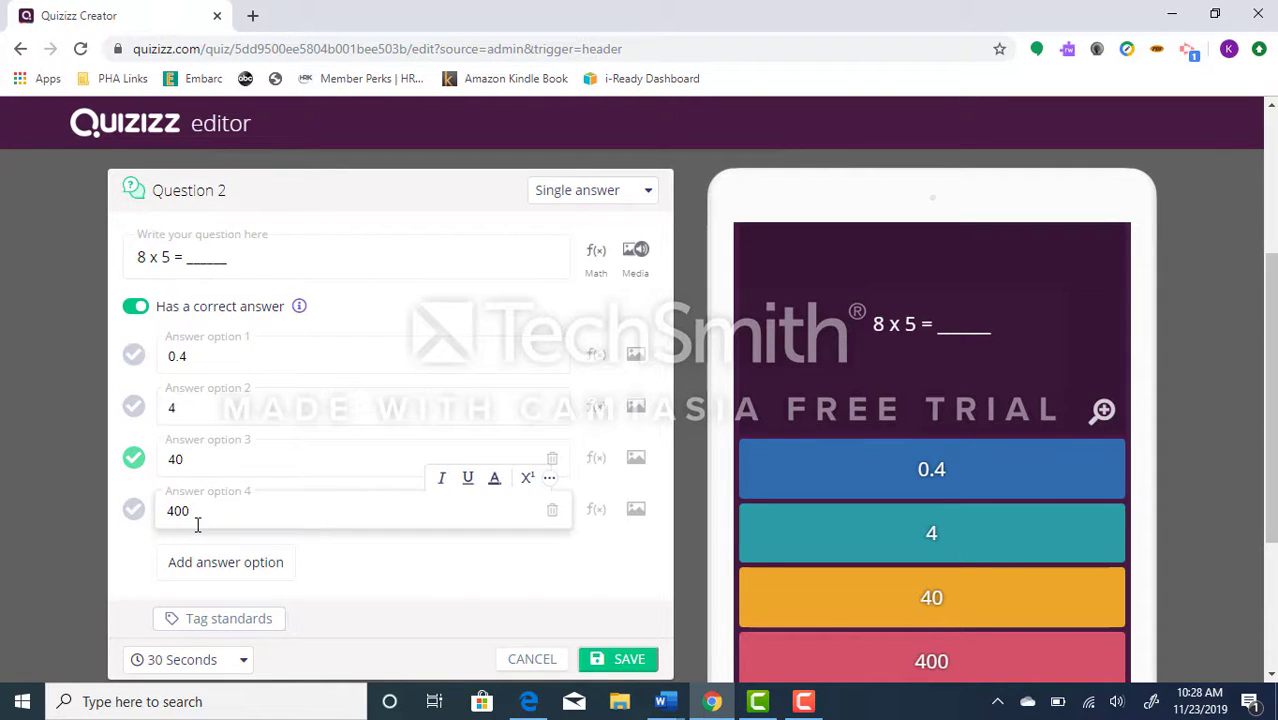
- Set the time limit of question 2 to 2 minutes and save the question
left_click(241, 660)
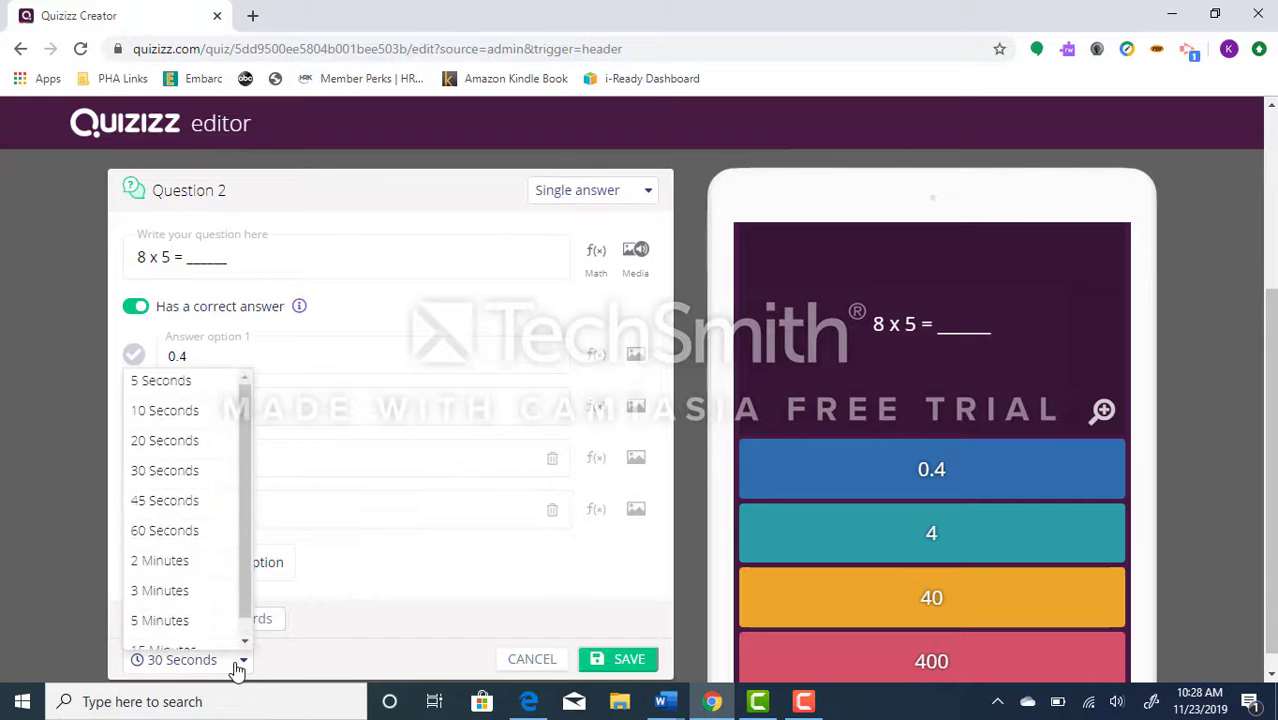
left_click(207, 563)
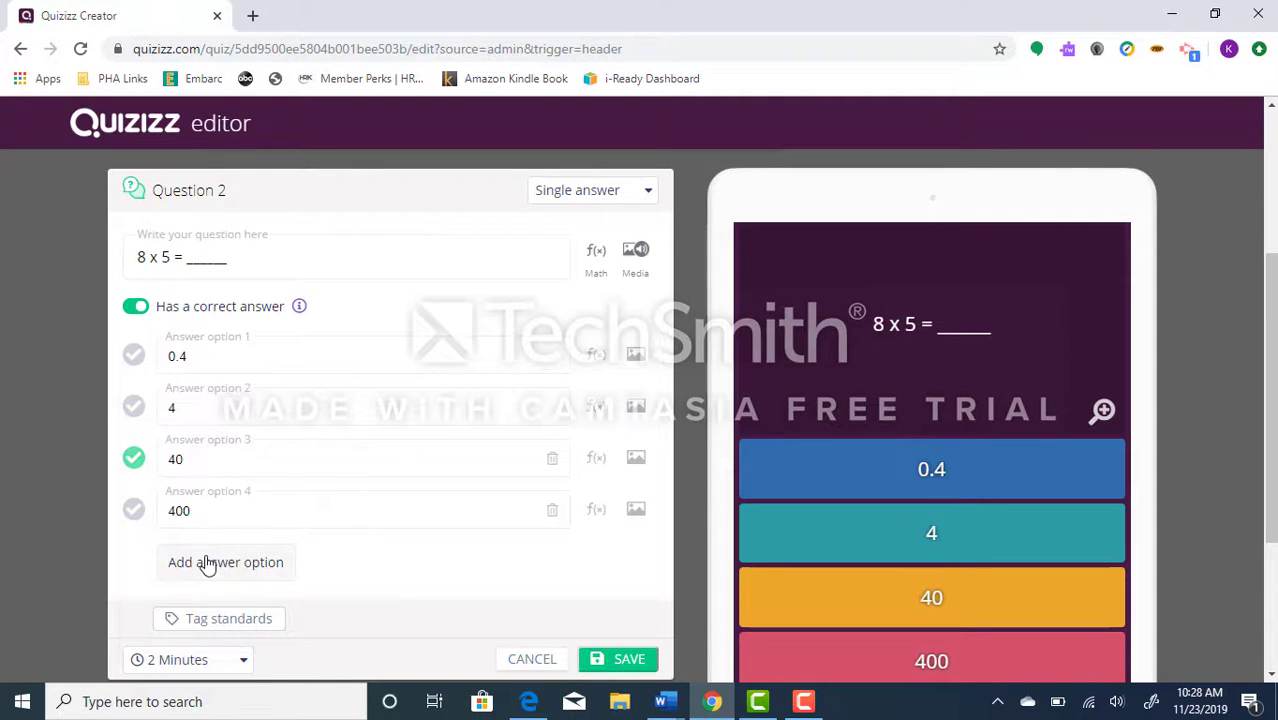
left_click(617, 662)
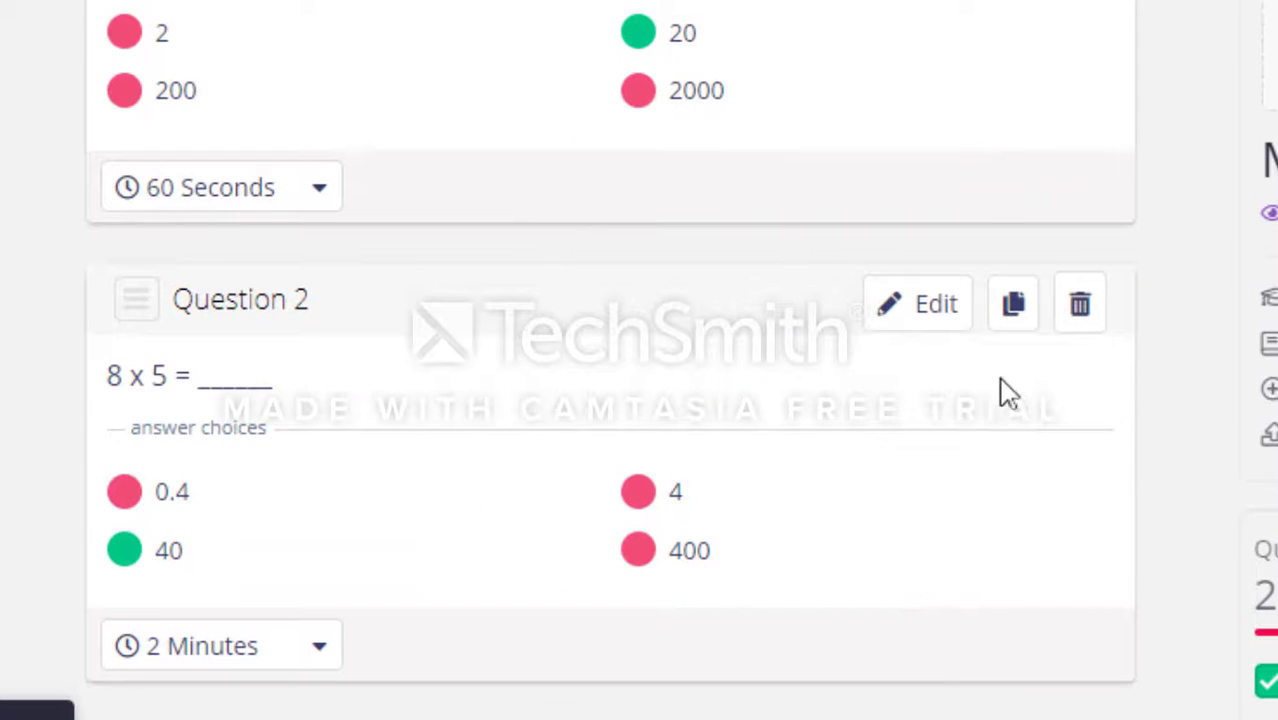
- Duplicate question 2 and replace the copy's question text with "_____ x 5 = 30"
left_click(1014, 305)
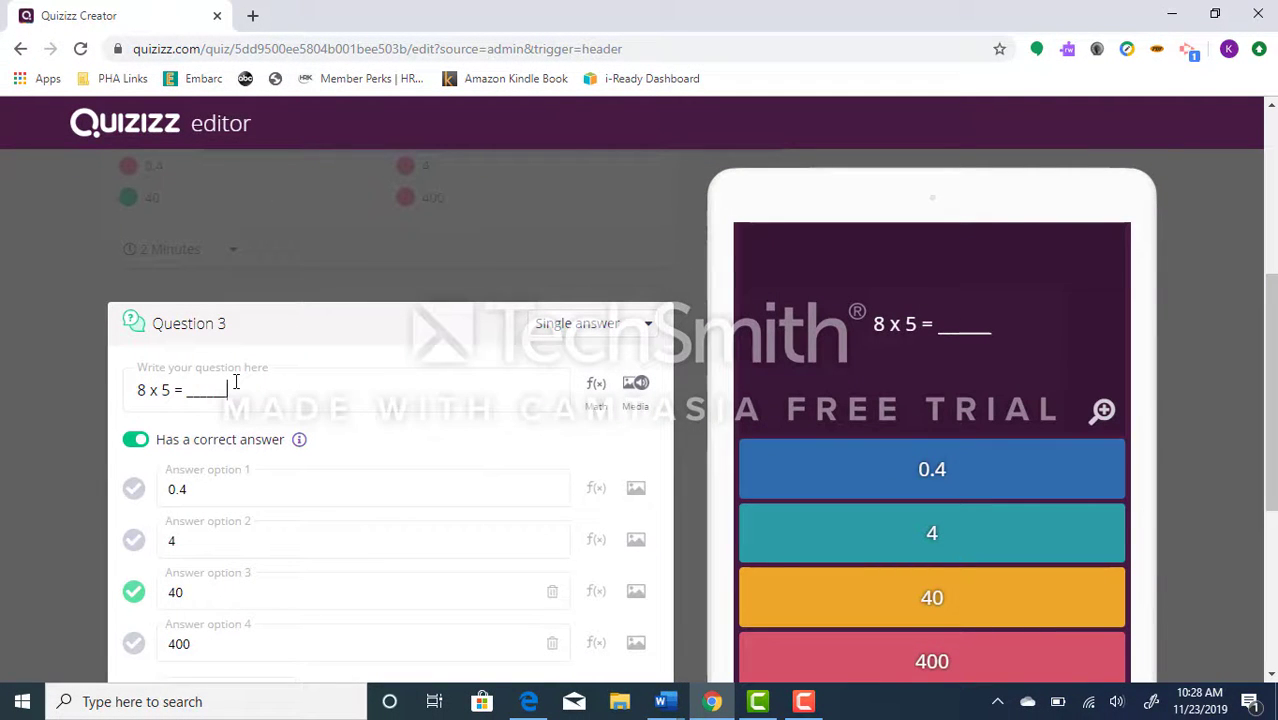
left_click_drag(236, 382, 108, 386)
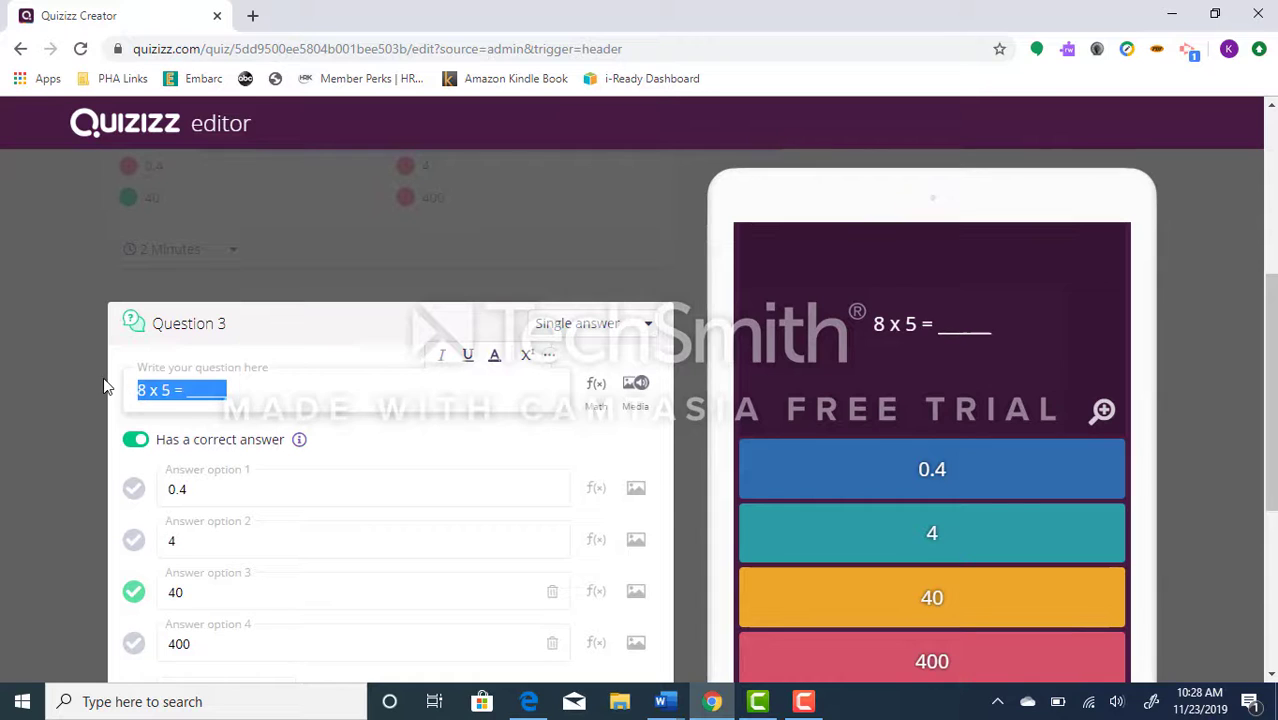
key("BackSpace")
type("____ x")
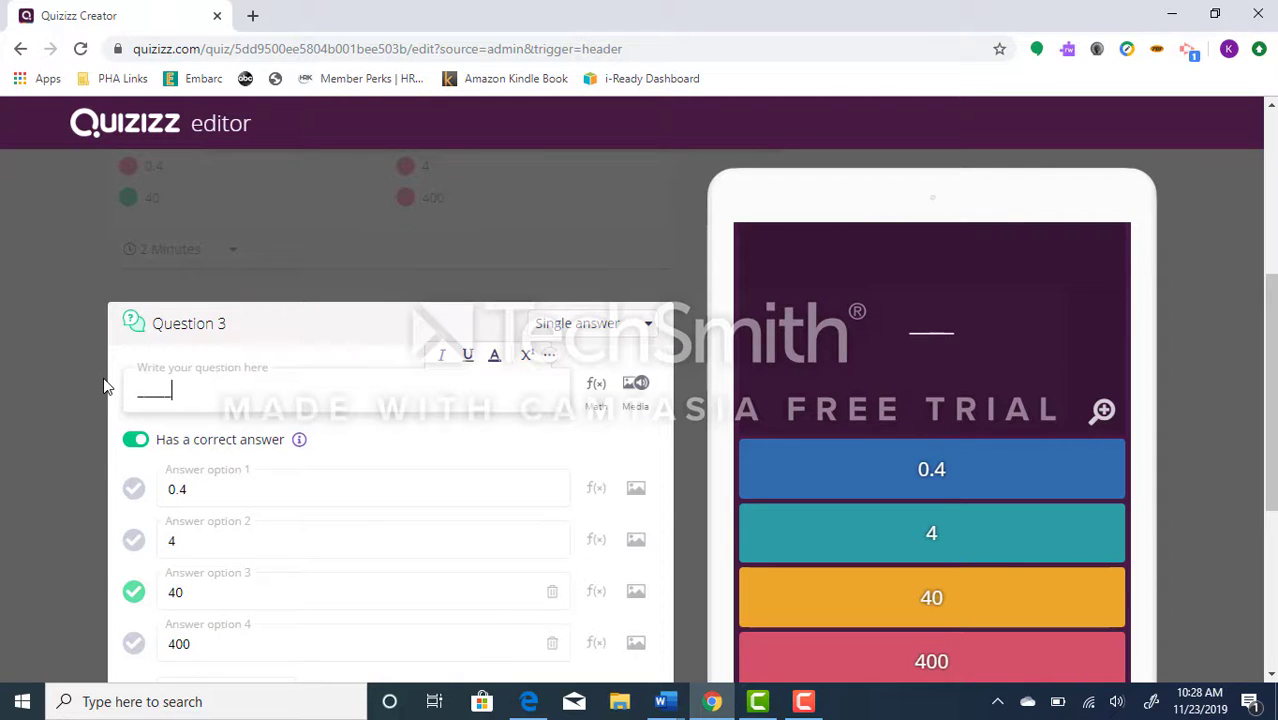
type(" 5 = 30")
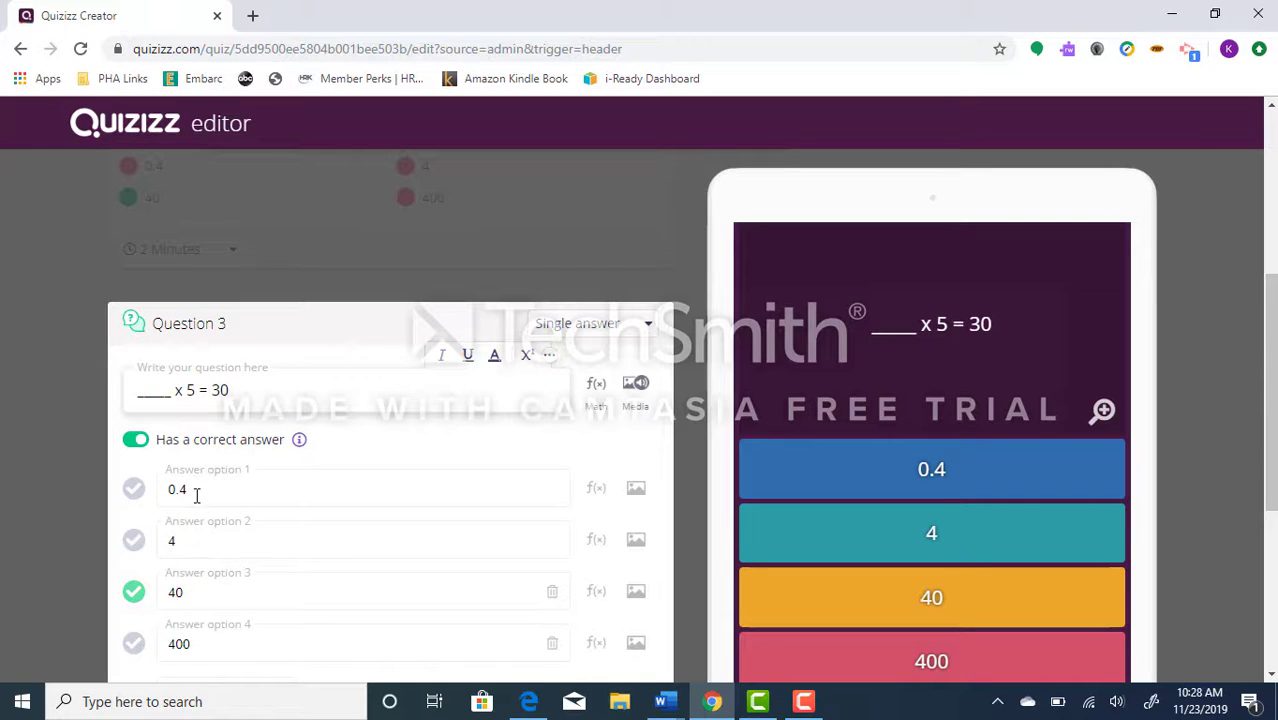
- Replace answer option 1 of question 3 with 6
left_click(196, 495)
key("BackSpace")
key("BackSpace")
key("BackSpace")
type("6")
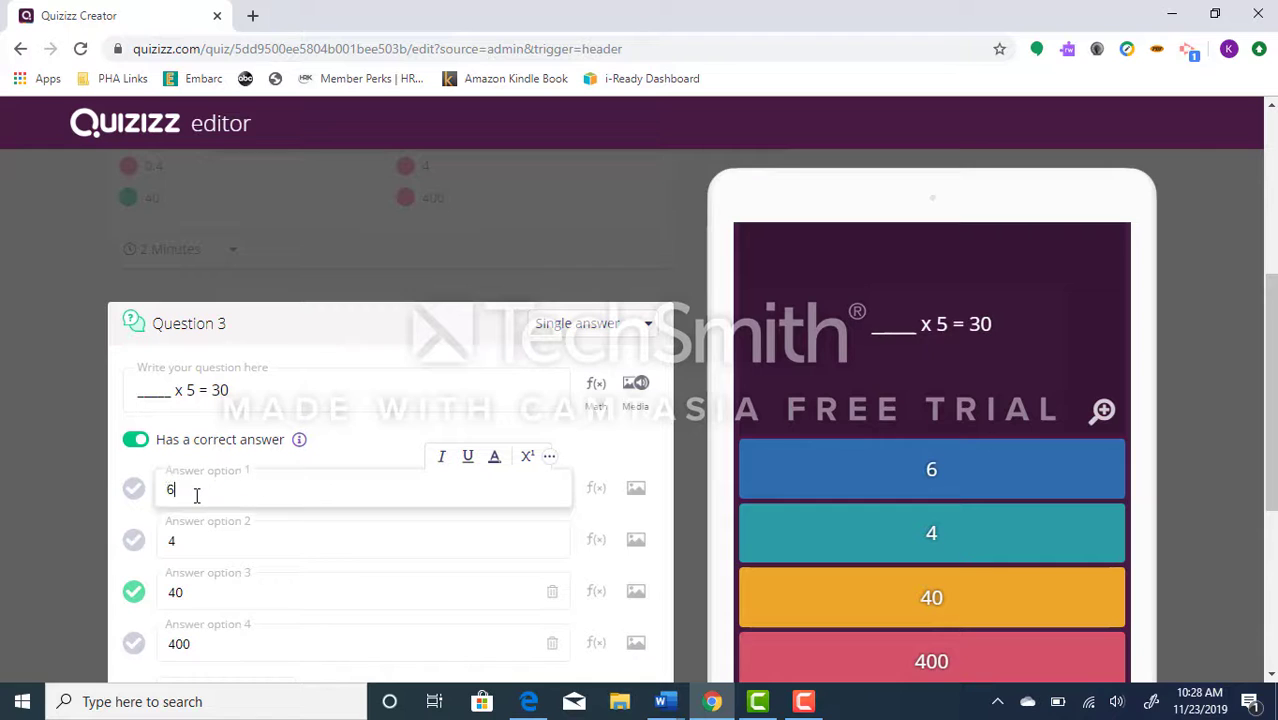
- Mark answer option 1 of question 3 as the correct answer and replace option 2 with 150
left_click(135, 489)
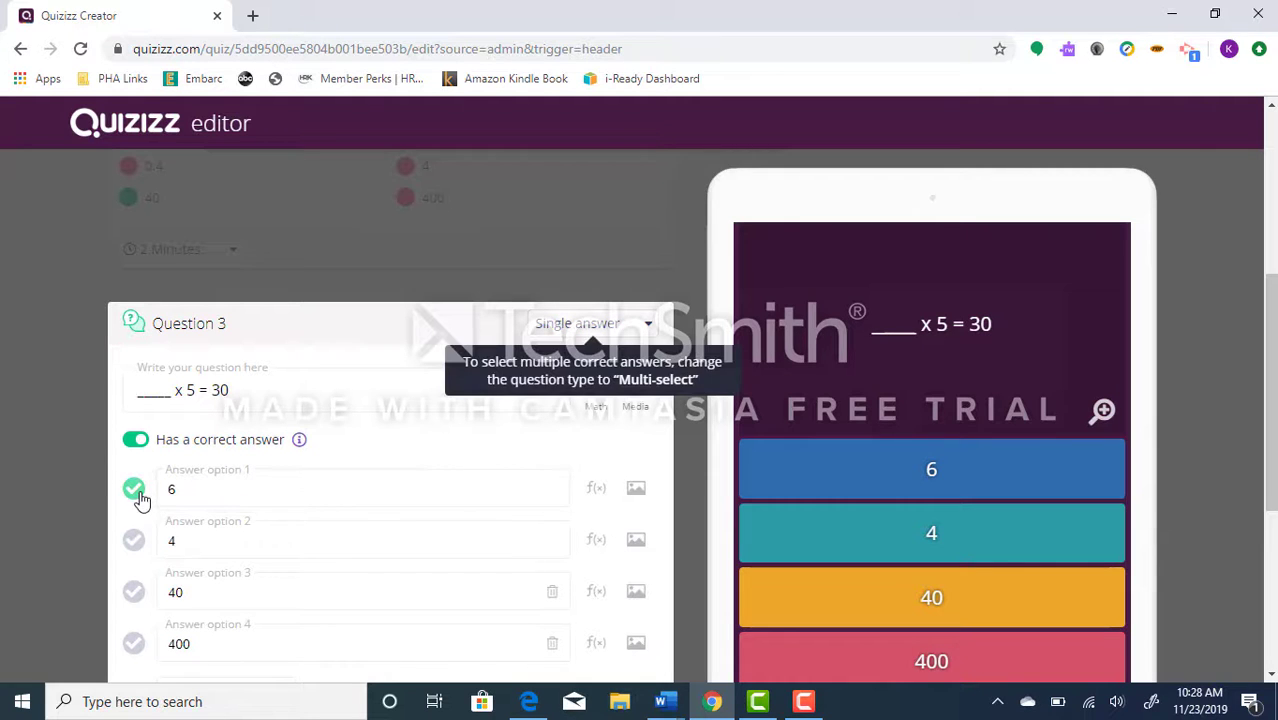
left_click(242, 540)
key("BackSpace")
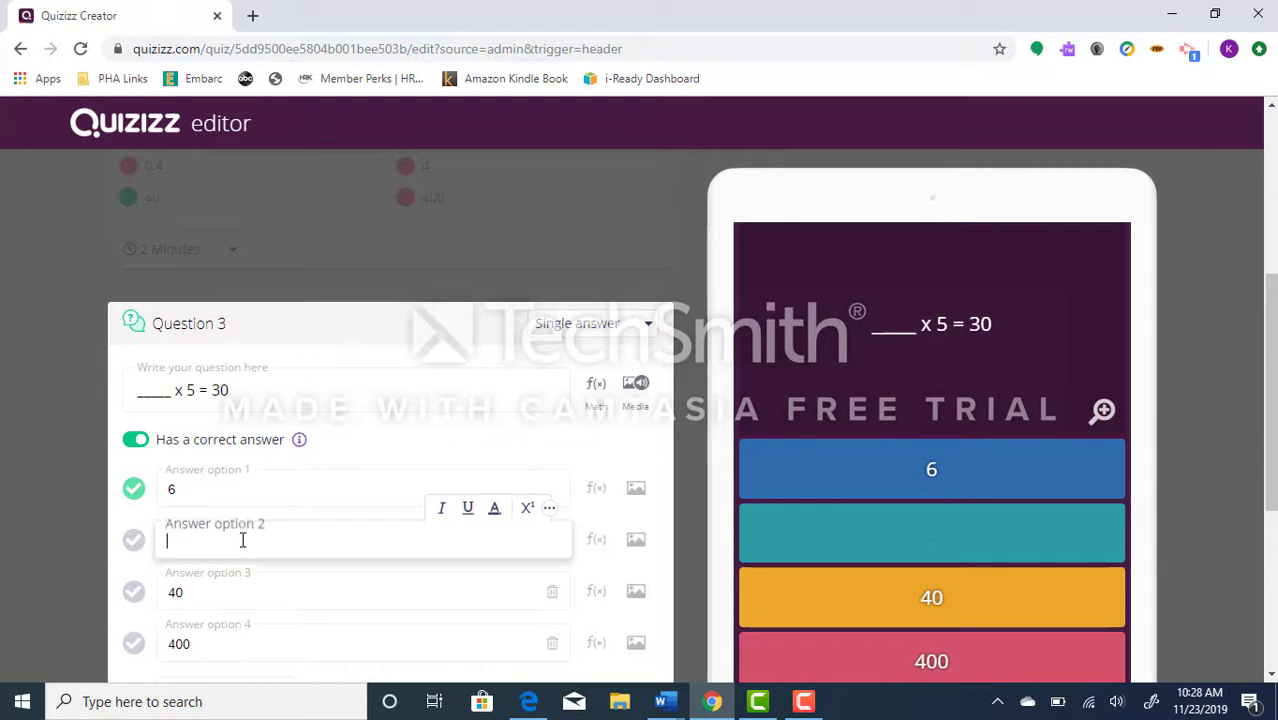
type("150")
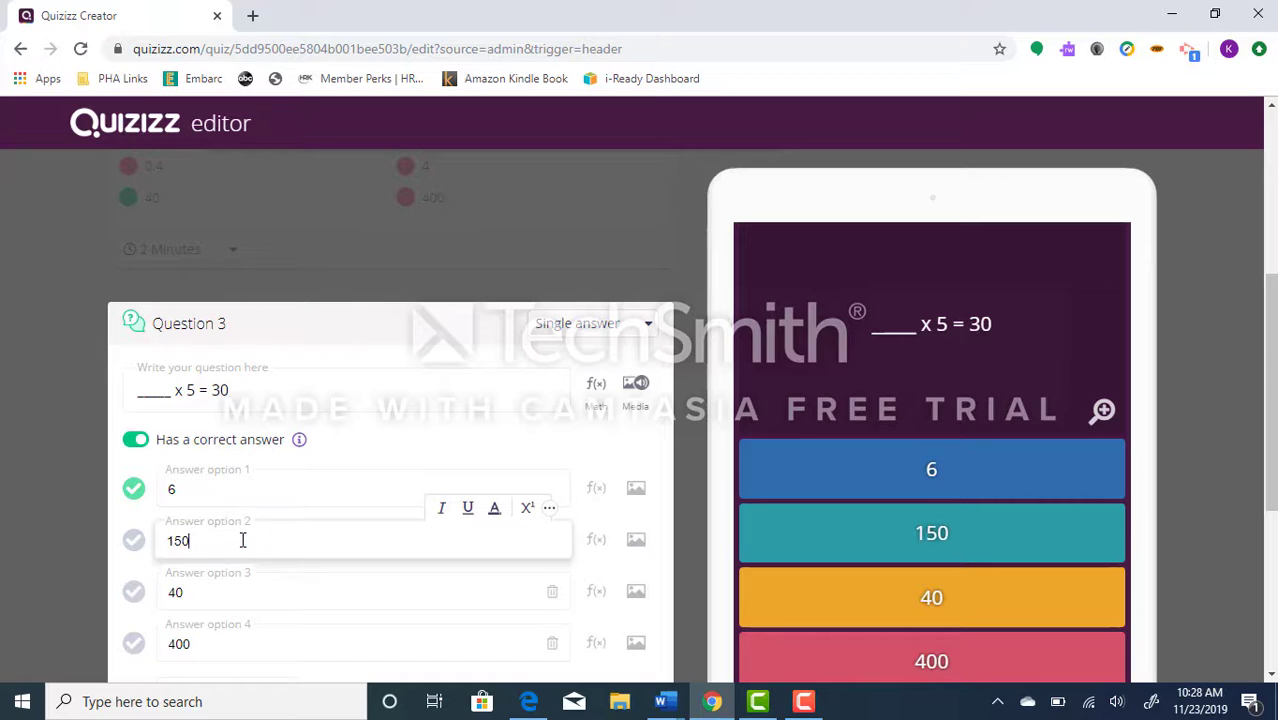
- Replace answer option 3 of question 3 with 60 and option 4 with 15
left_click(255, 605)
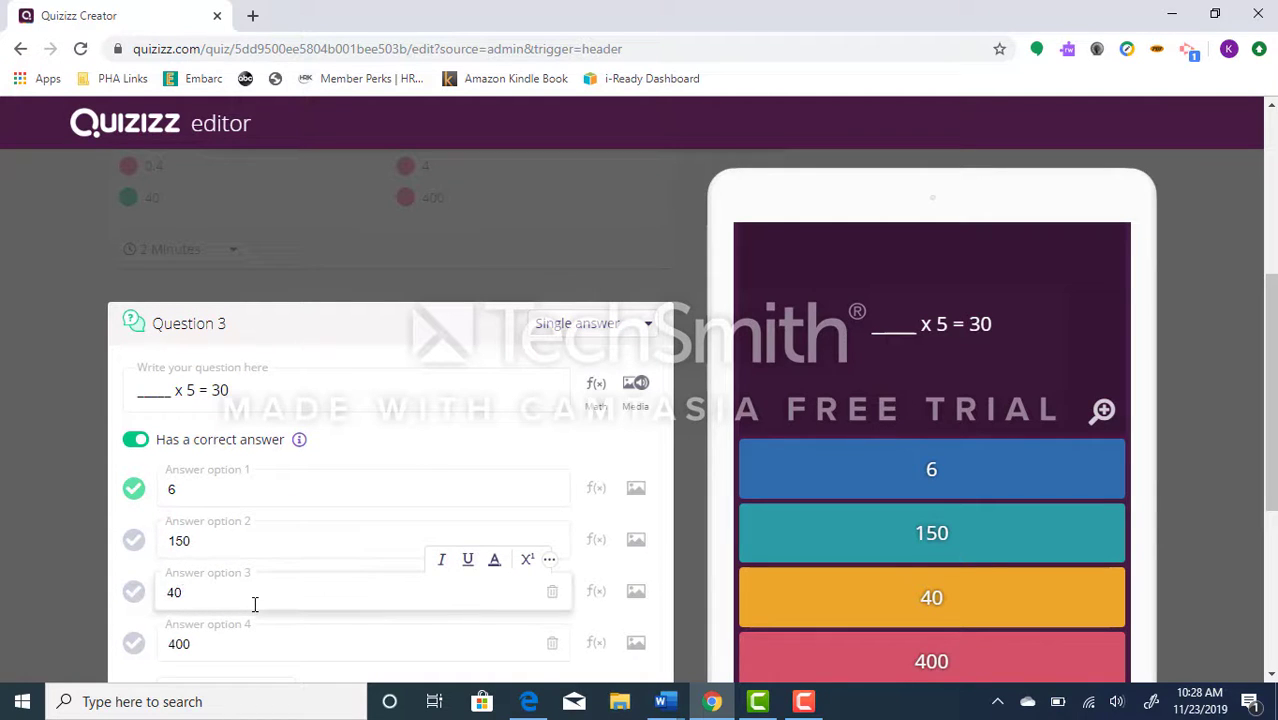
key("BackSpace")
key("BackSpace")
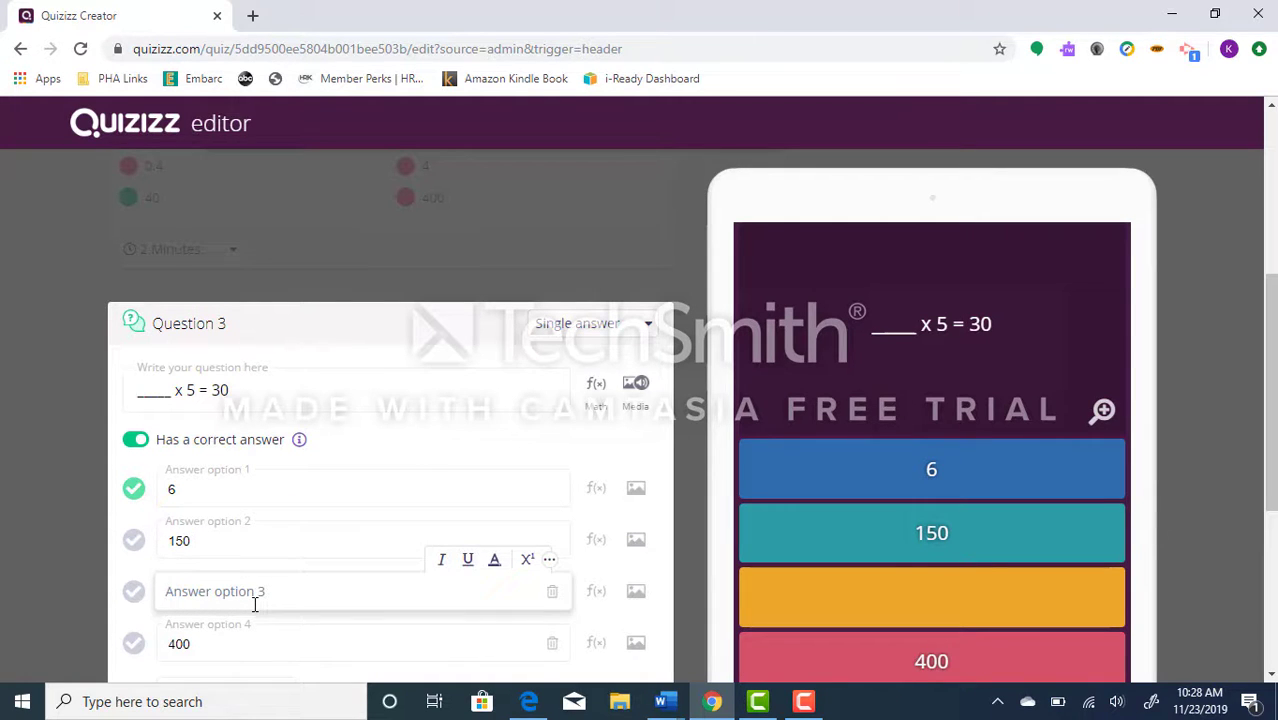
type("60")
key("BackSpace")
key("BackSpace")
key("BackSpace")
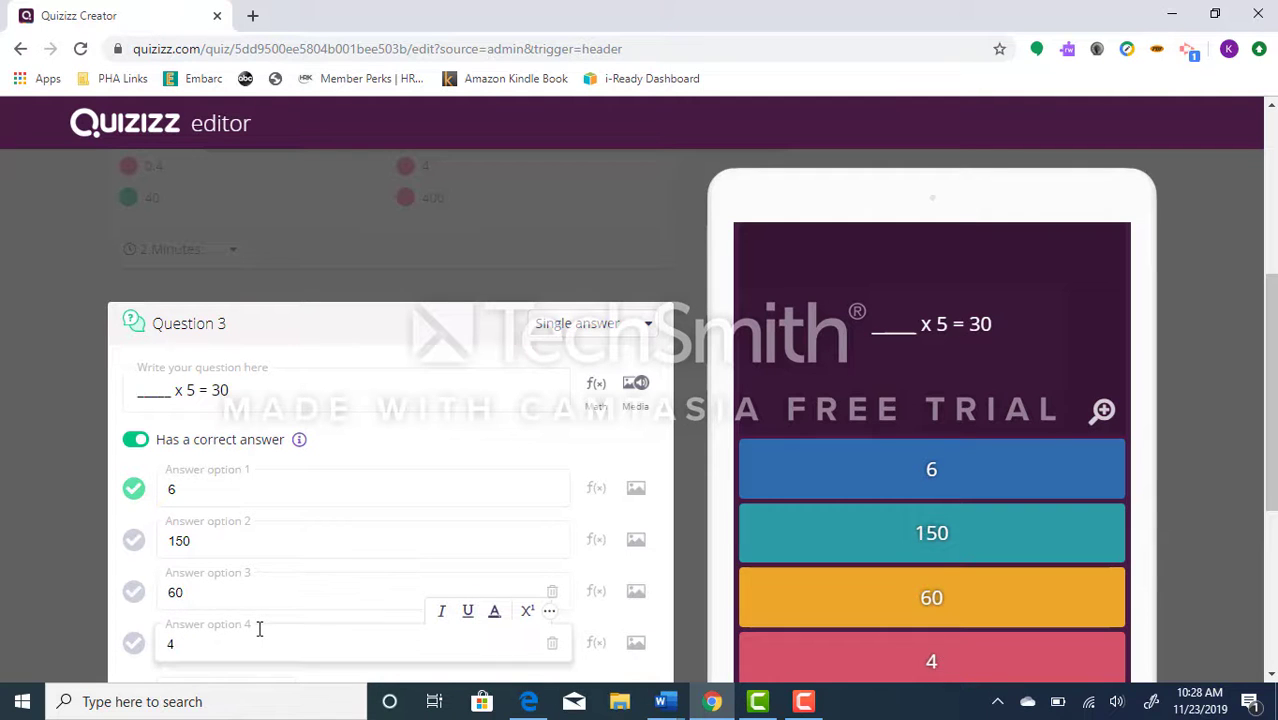
type("15")
- Set the time limit of question 3 to 30 seconds and save the question
scroll(44, 531, "down", 2)
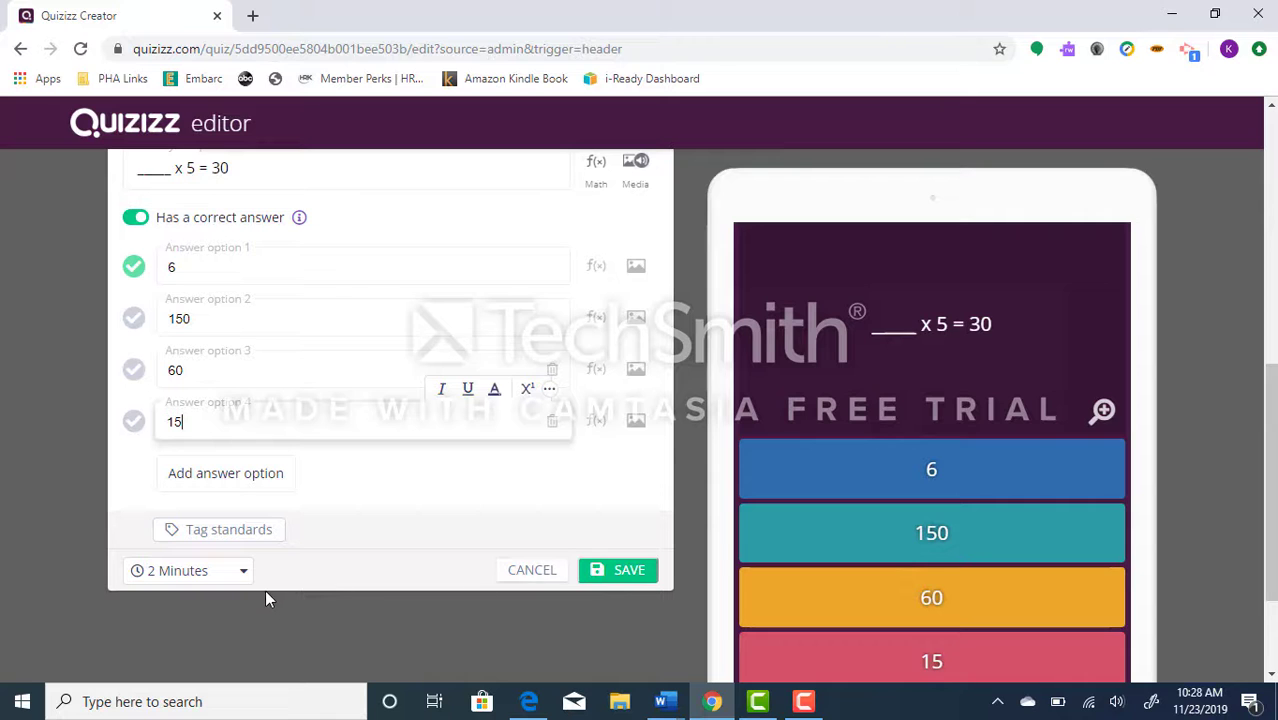
left_click(246, 576)
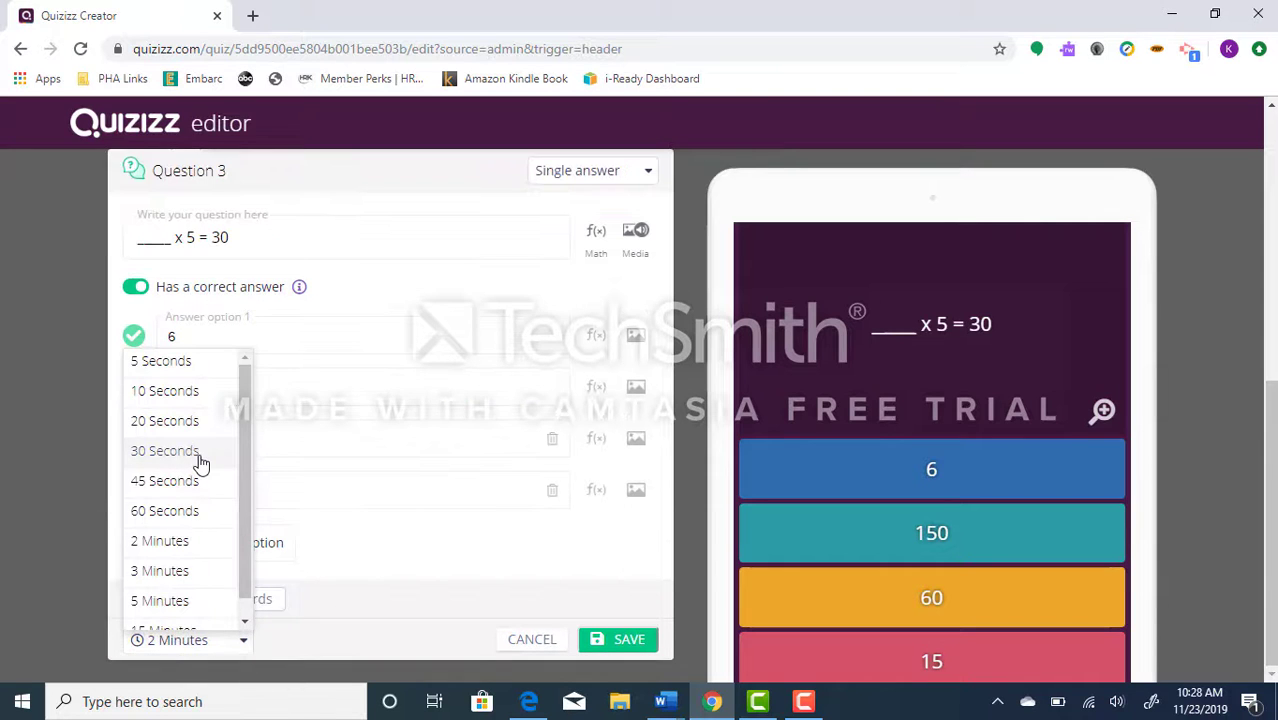
left_click(197, 456)
left_click(630, 571)
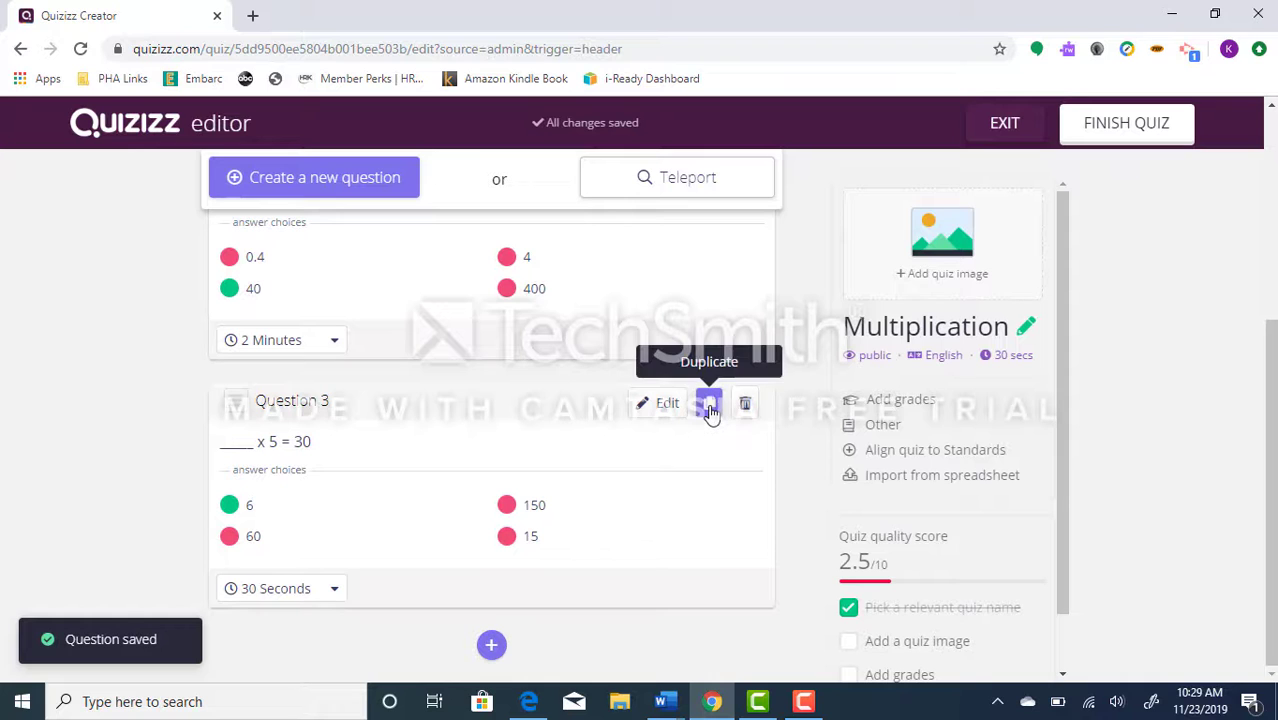
- Duplicate question 3 and change the copy's question text to "_____ x 4 = 28"
left_click(709, 405)
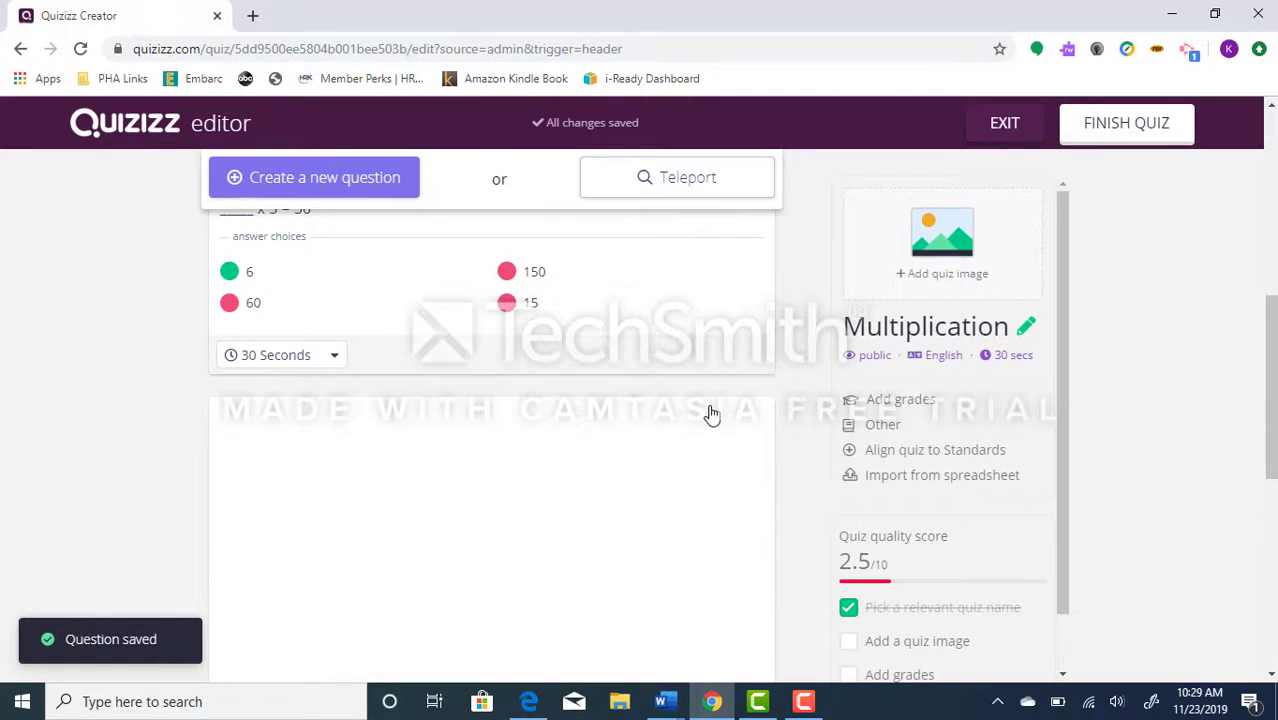
left_click(624, 476)
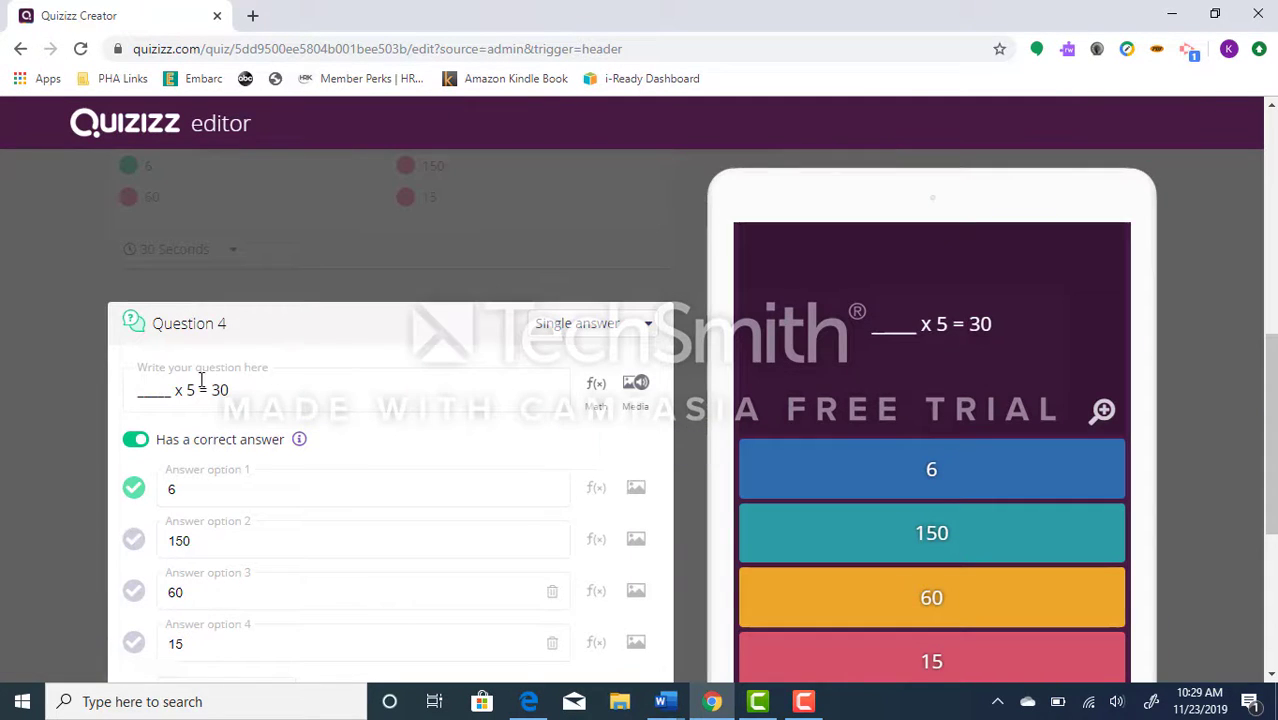
left_click(201, 385)
key("BackSpace")
type("4")
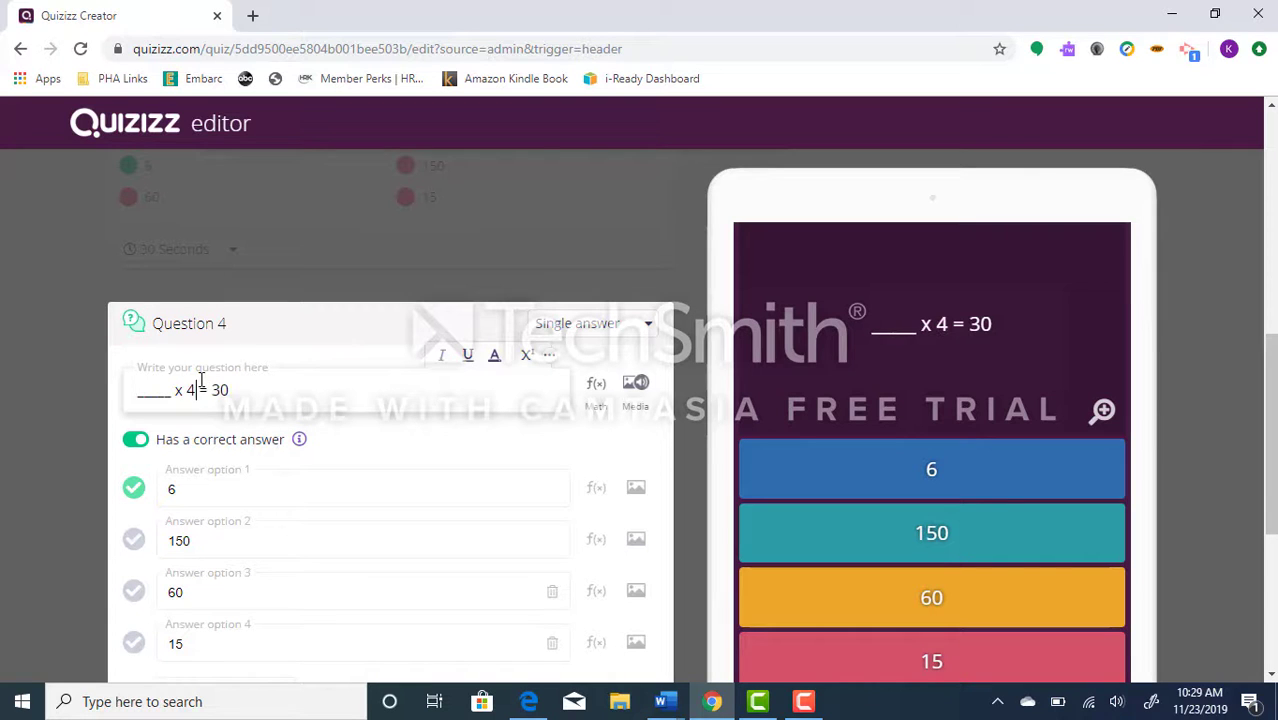
left_click(232, 389)
key("BackSpace")
key("BackSpace")
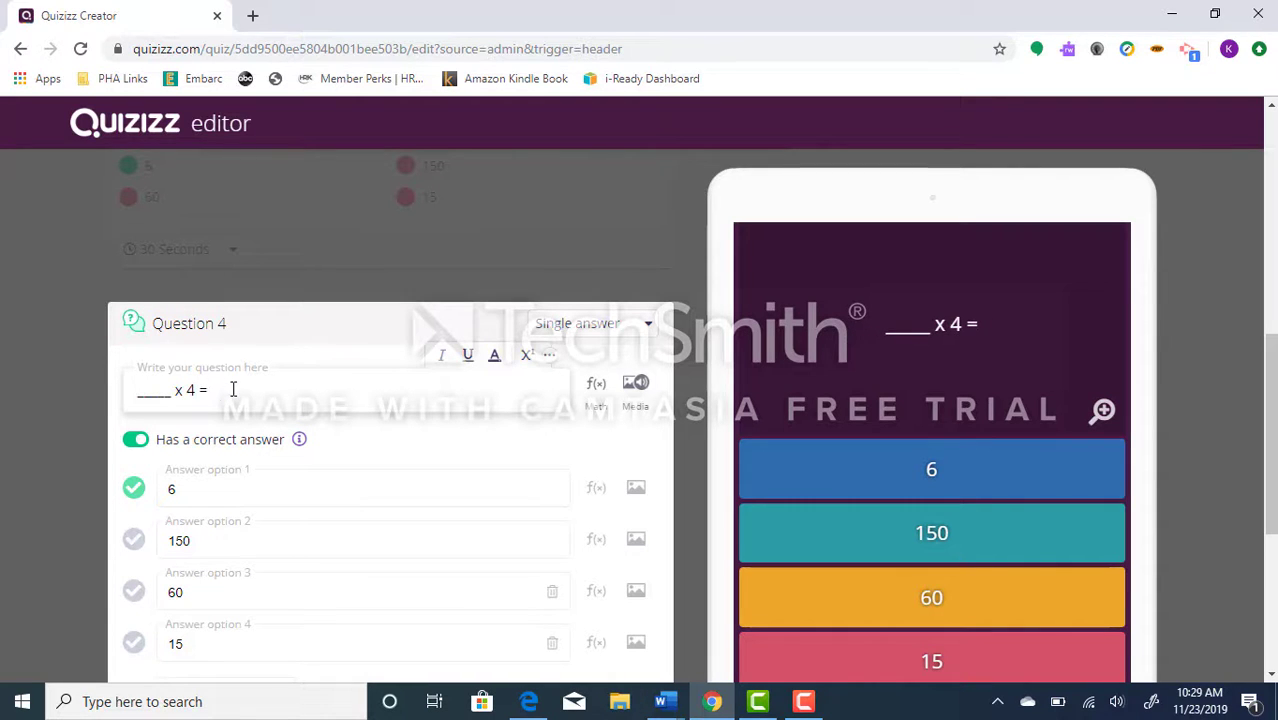
type("28")
- Replace answer option 1 of question 4 with 7 and option 2 with 70
left_click(206, 489)
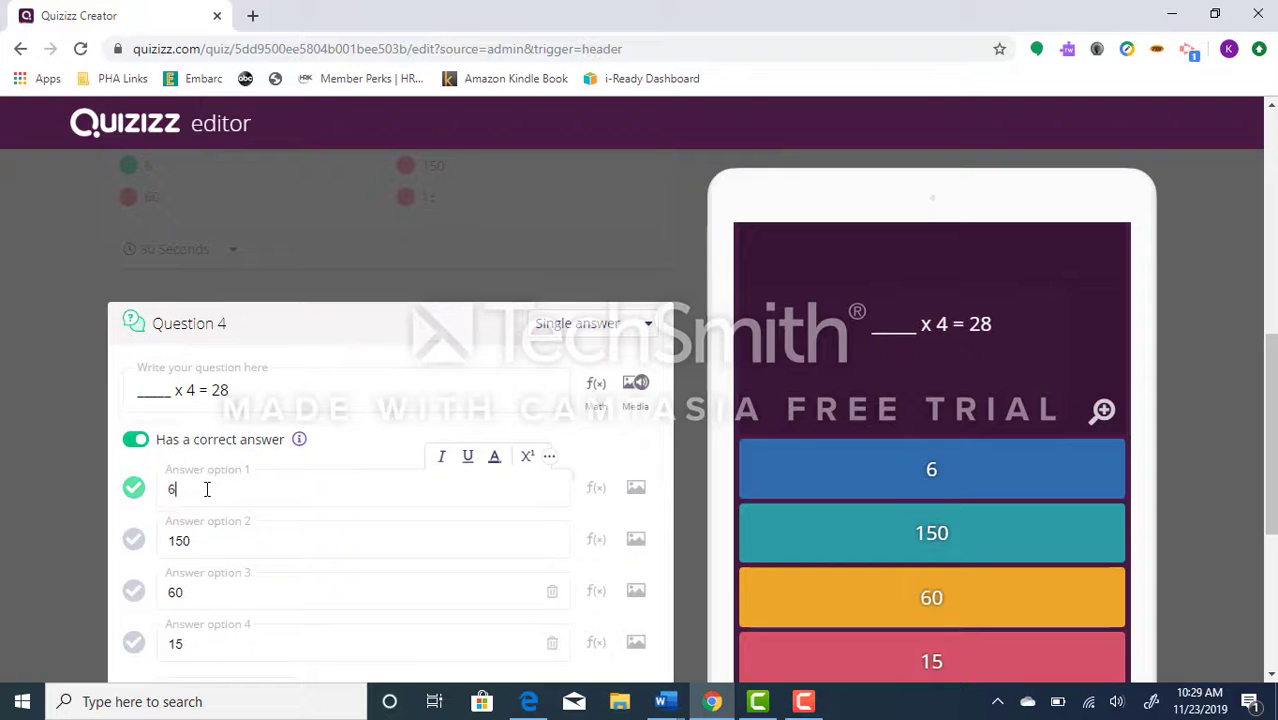
key("BackSpace")
type("7")
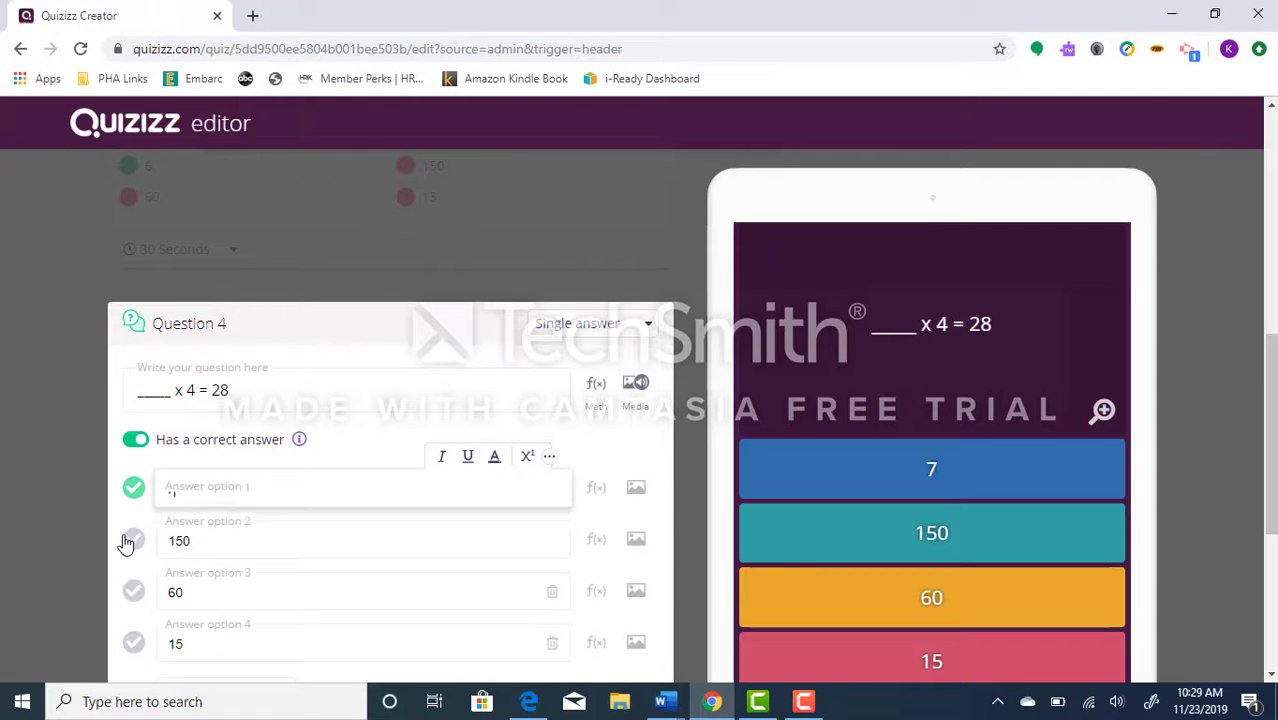
left_click(224, 540)
key("BackSpace")
key("BackSpace")
key("BackSpace")
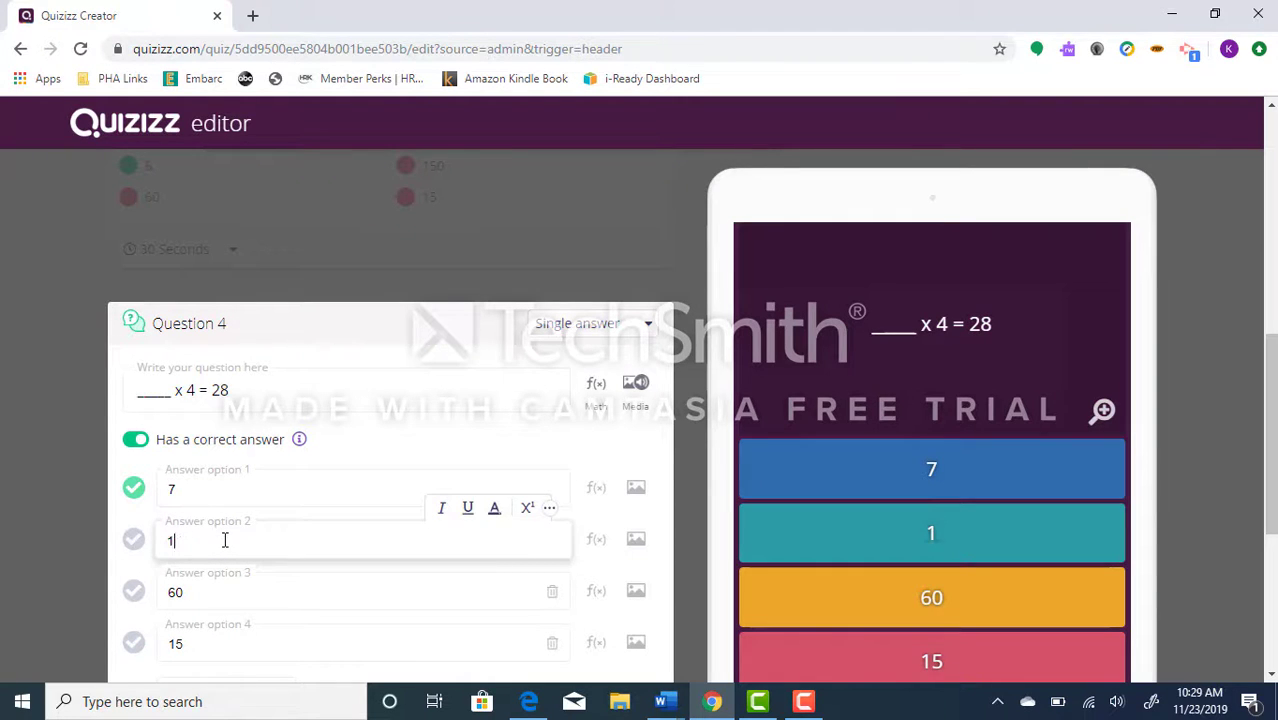
type("70")
- Replace answer option 3 of question 4 with 0.7 and option 4 with 7000
left_click(229, 589)
key("BackSpace")
key("BackSpace")
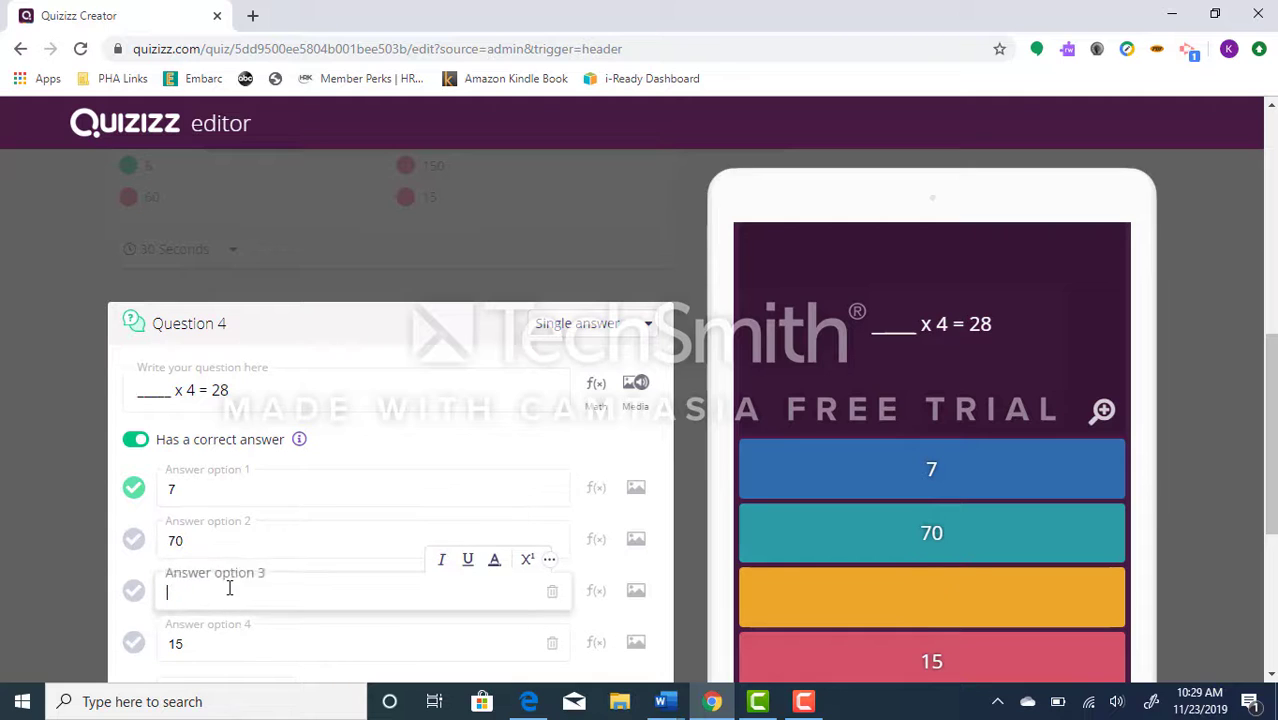
type("0.7")
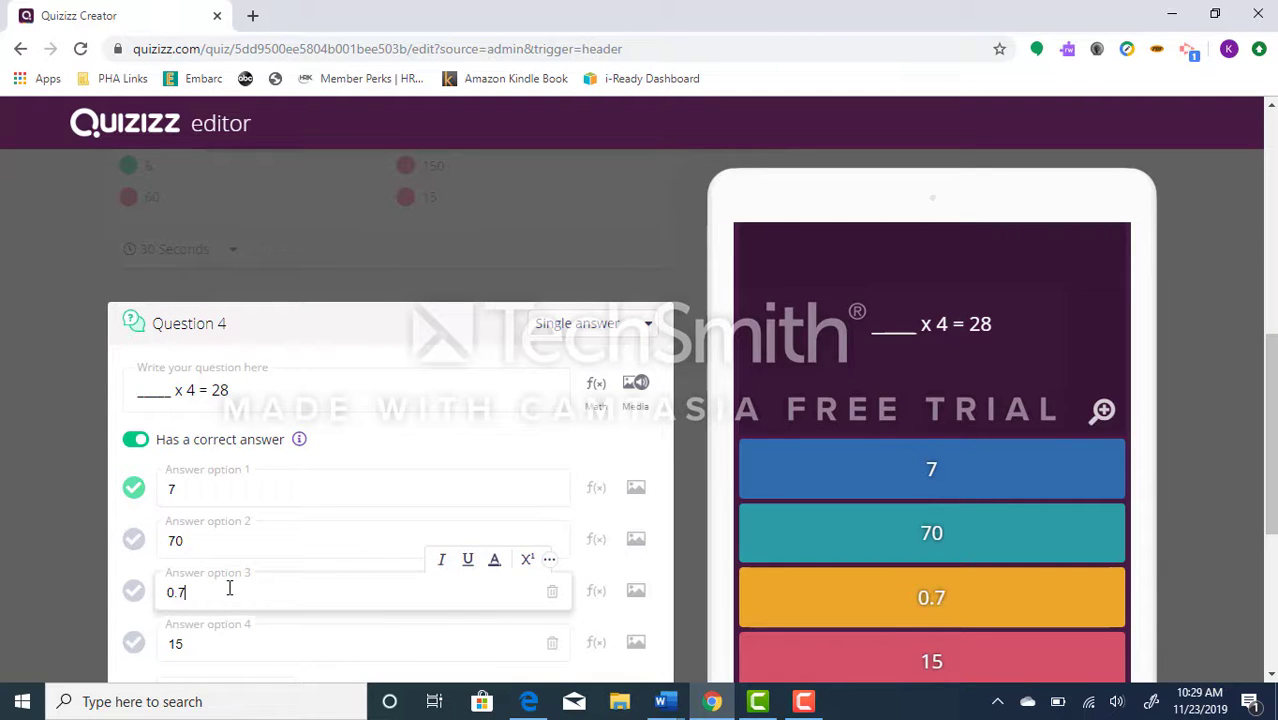
left_click(259, 643)
key("BackSpace")
key("BackSpace")
type("7000")
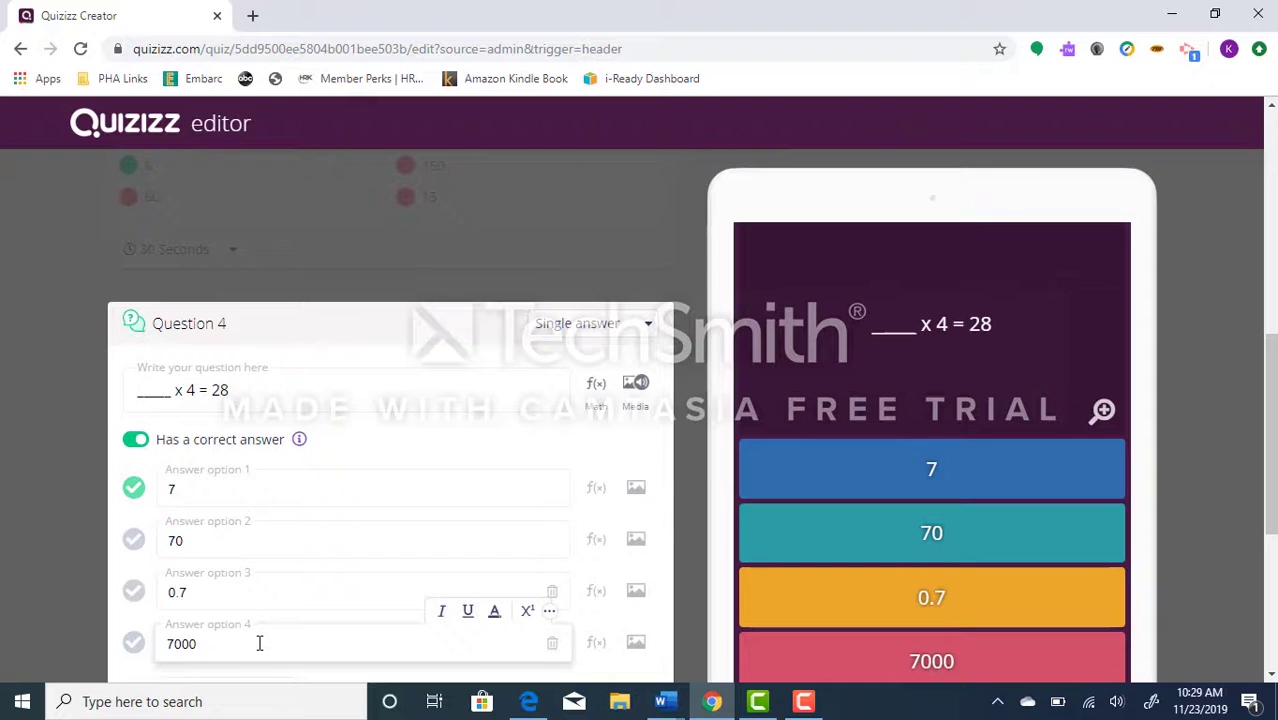
- Set the time limit of question 4 to 45 seconds and save the question
scroll(258, 642, "down", 2)
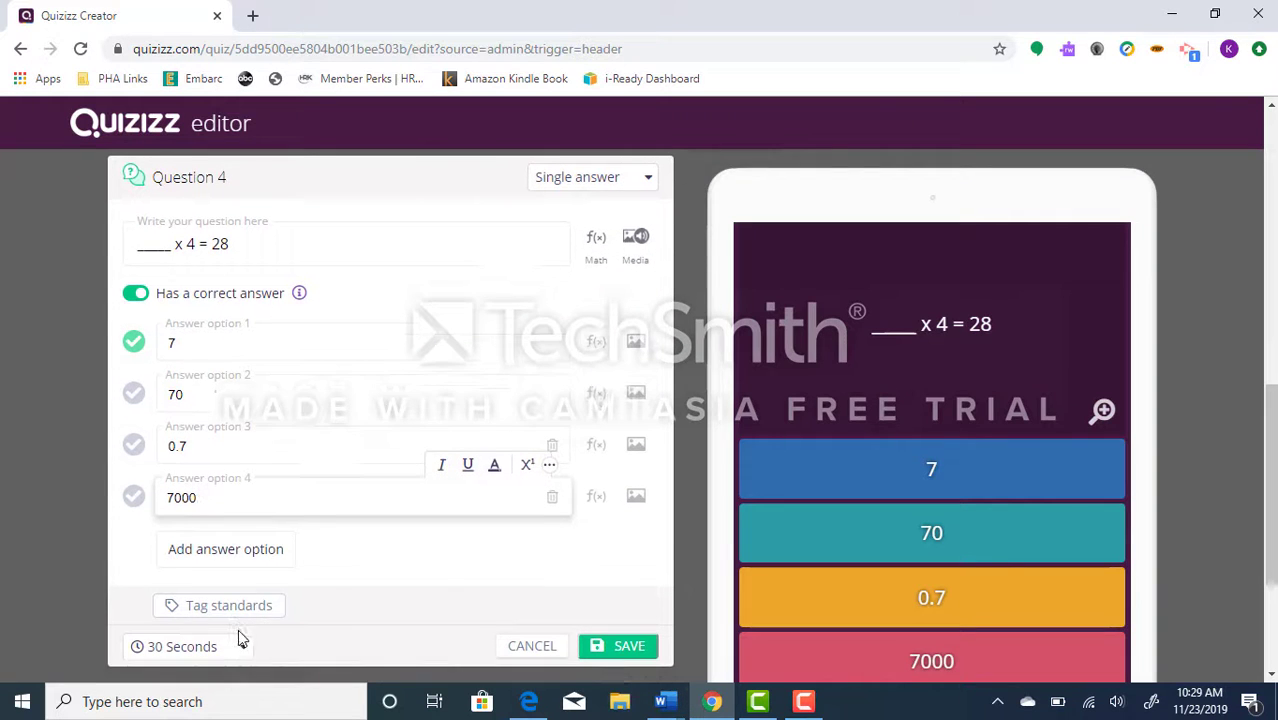
left_click(242, 644)
left_click(202, 490)
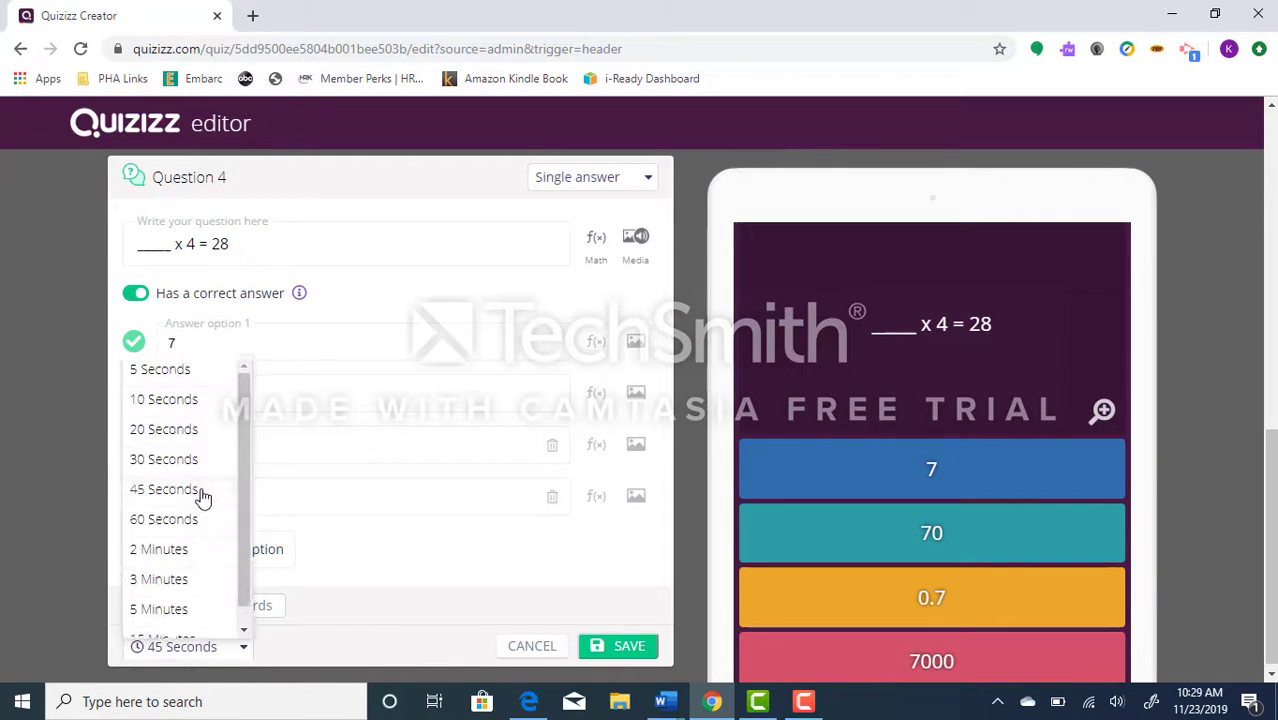
left_click(603, 652)
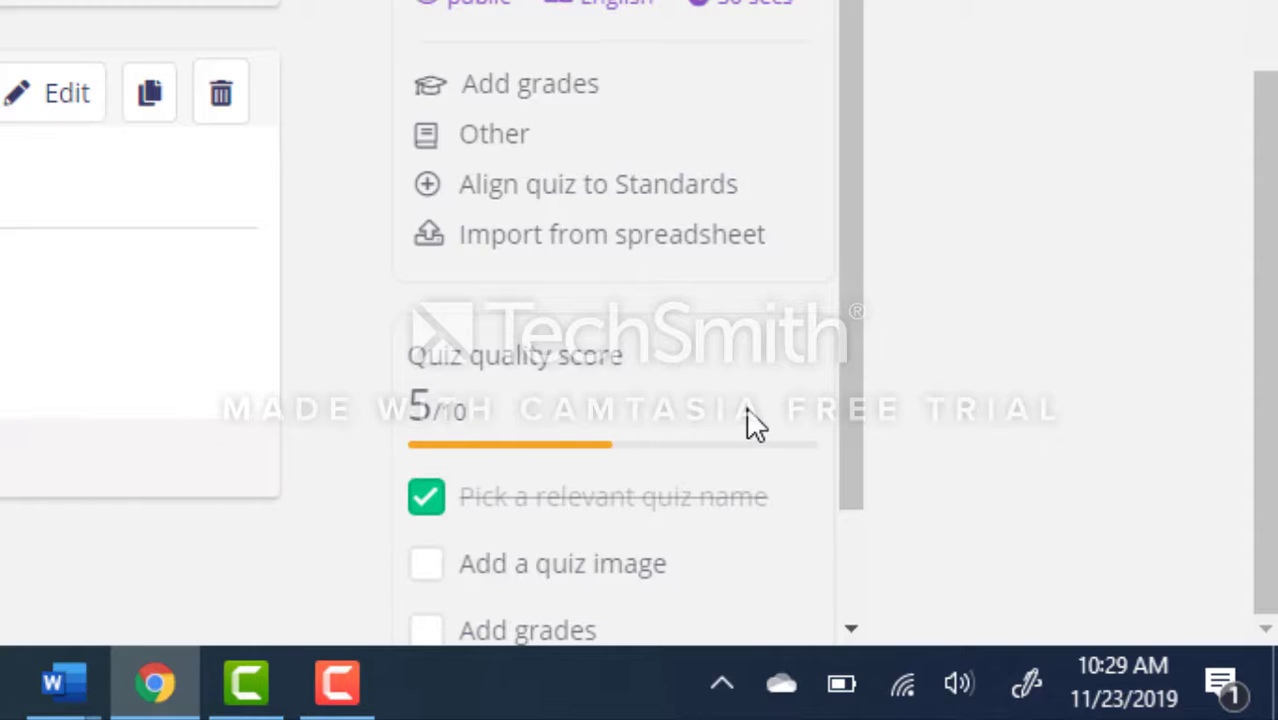
- Finish and publish the quiz with 3rd as the starting grade, dismissing the offer to share it with teachers
scroll(746, 406, "down", 2)
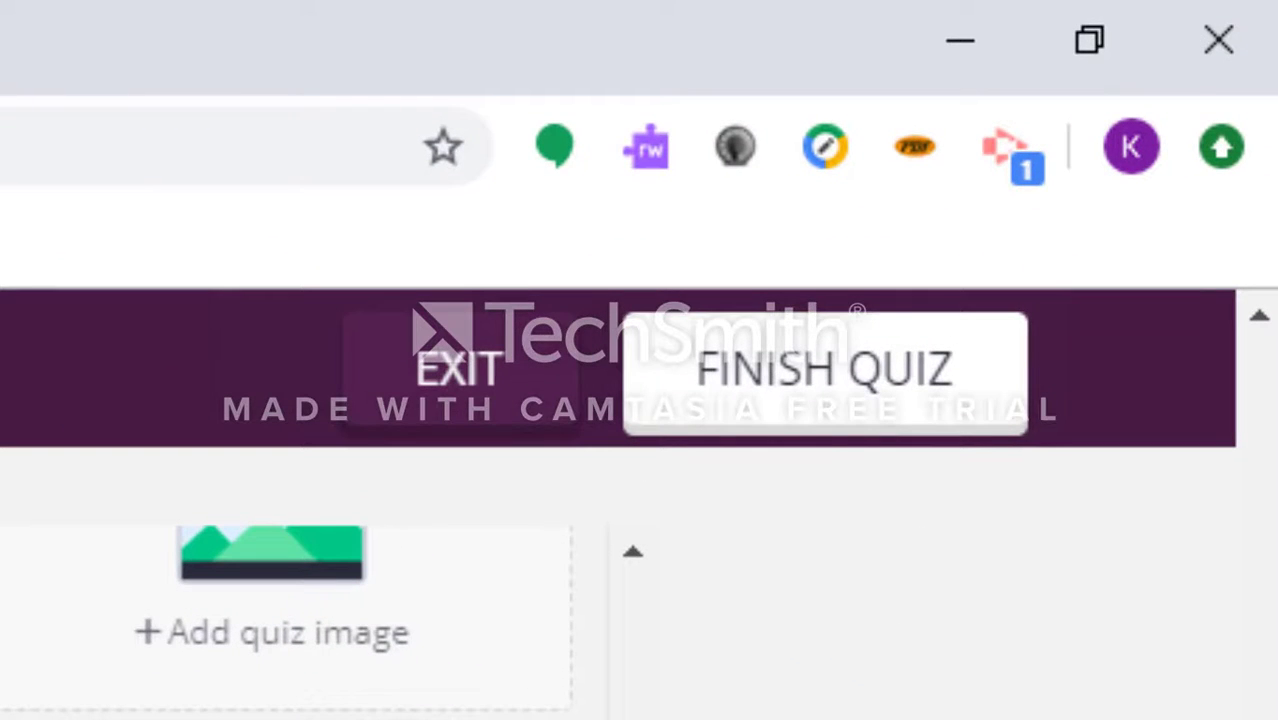
left_click(796, 410)
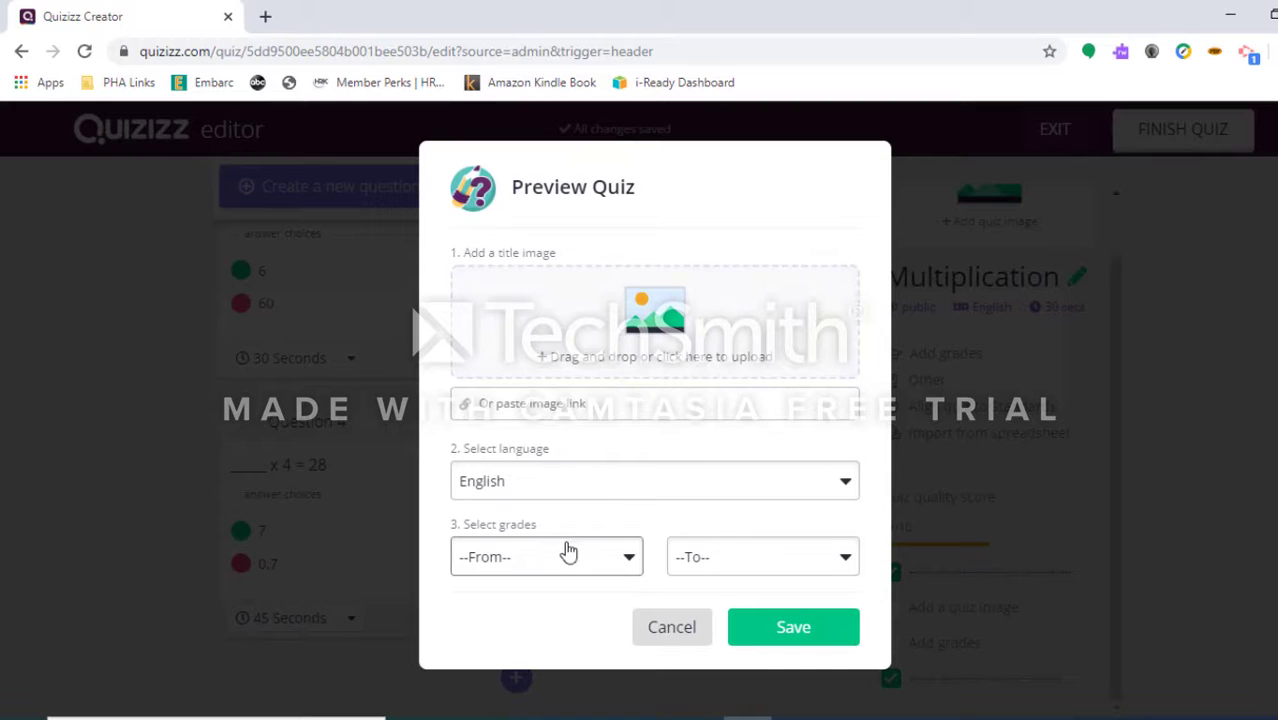
left_click(577, 556)
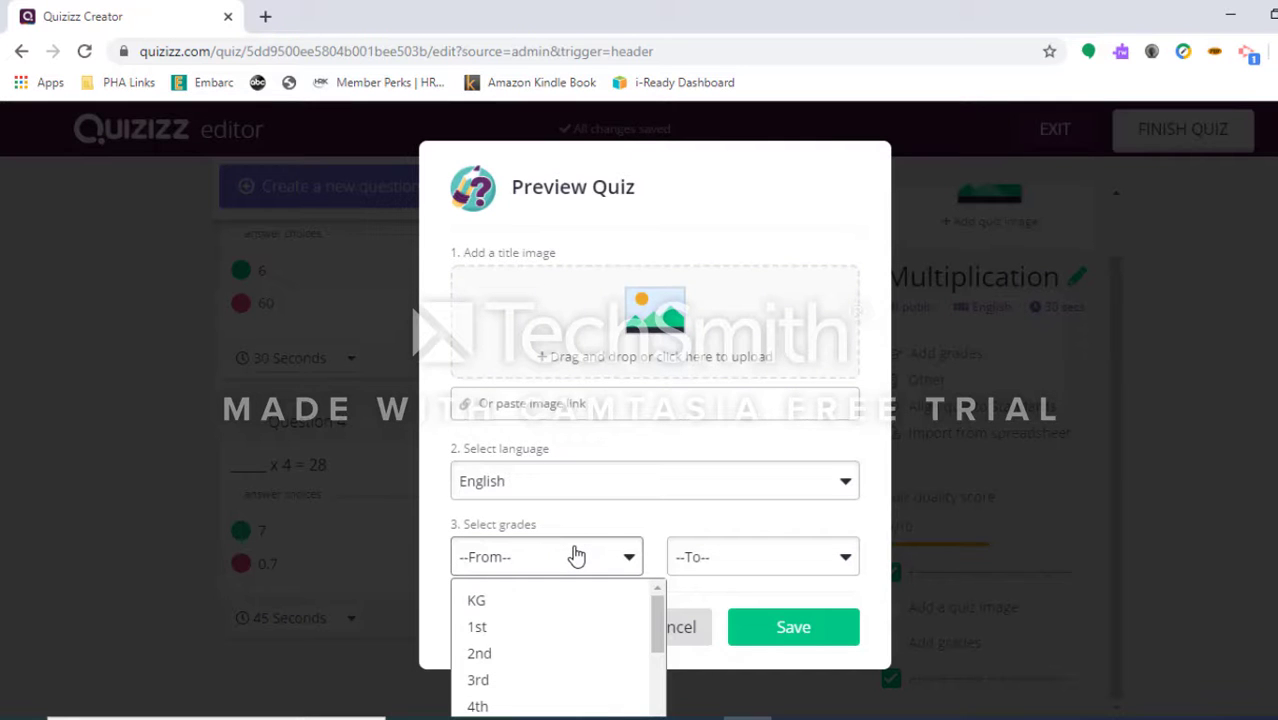
left_click(592, 682)
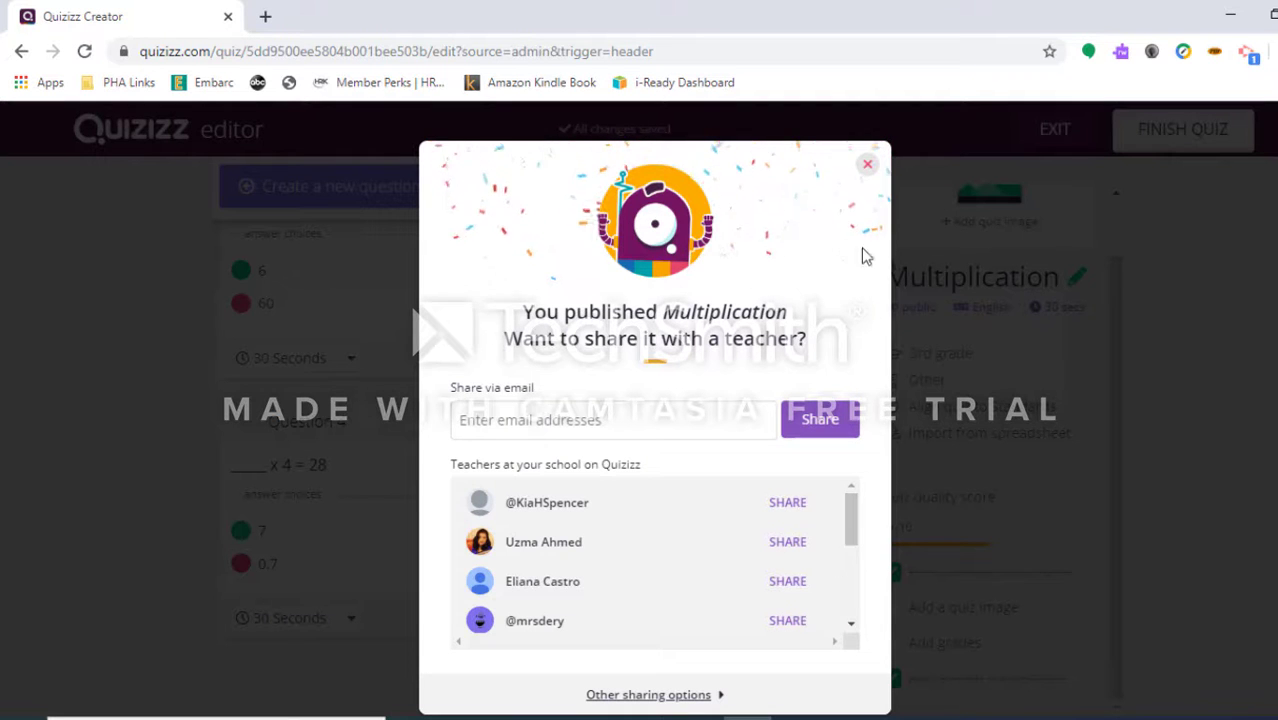
left_click(869, 165)
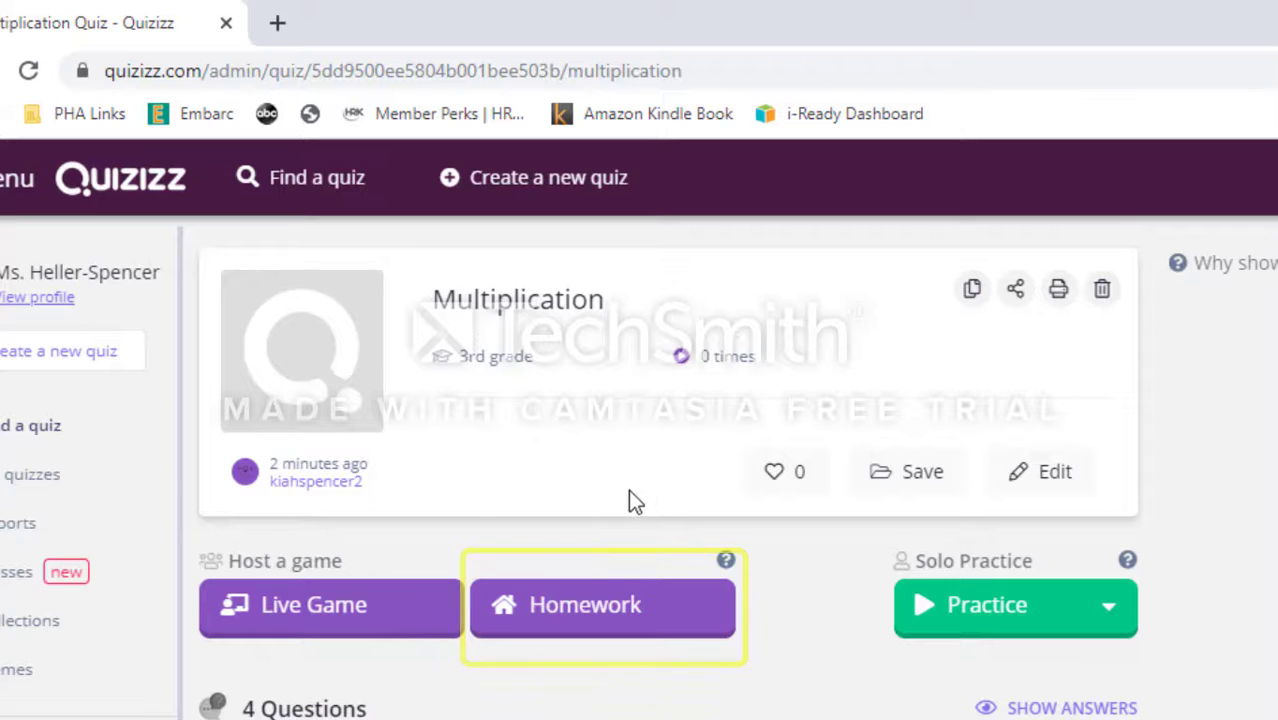
- Host the Multiplication quiz as a homework game with a completion deadline of Nov 28th at 10:30 PM
left_click(628, 607)
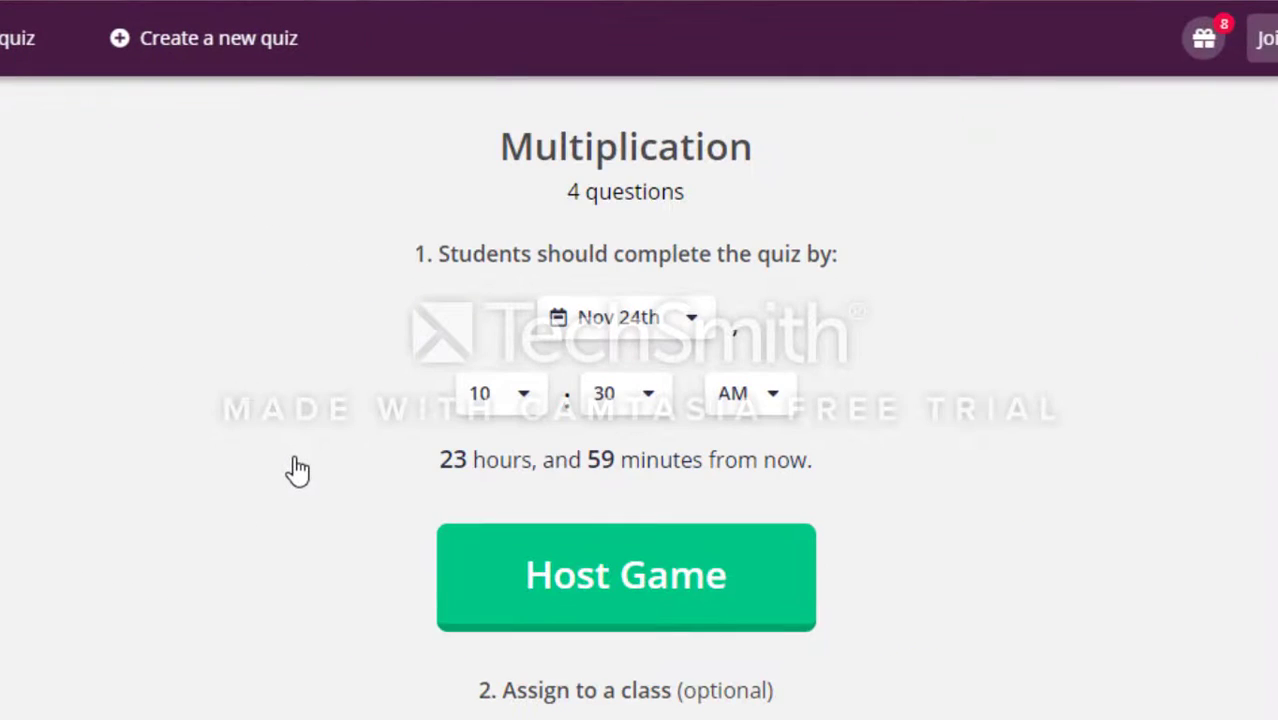
left_click(598, 318)
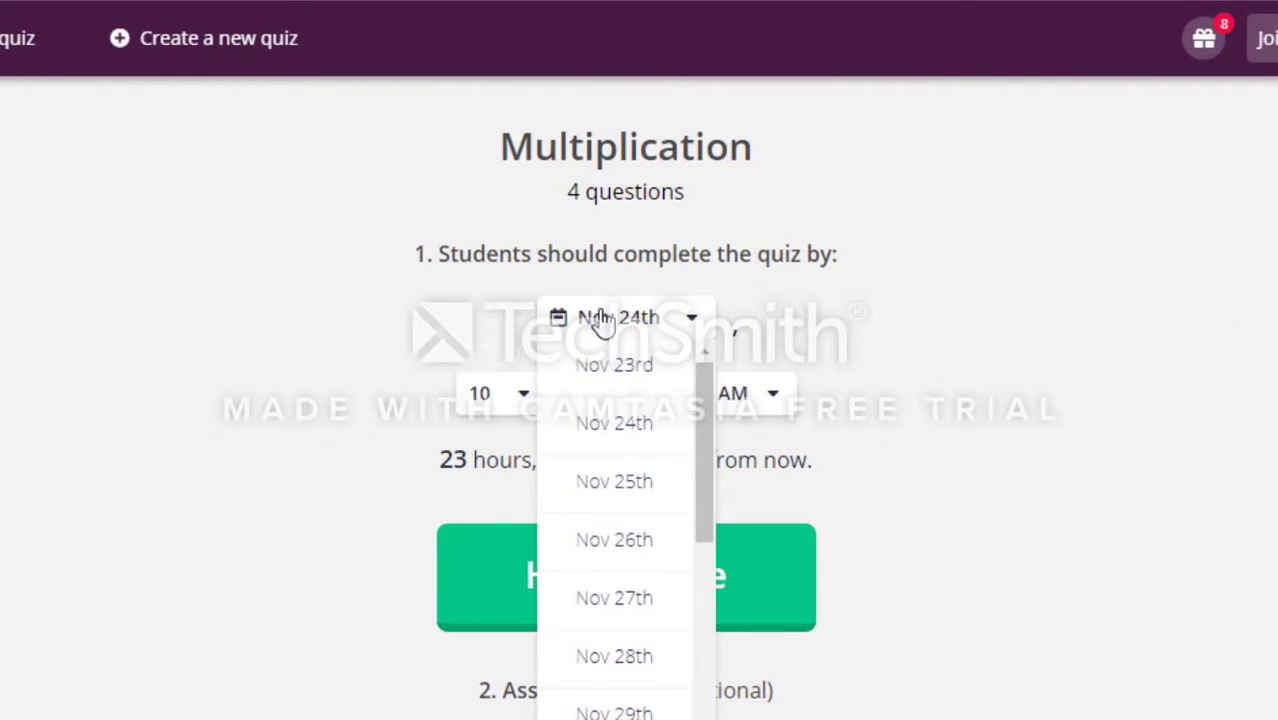
left_click(640, 657)
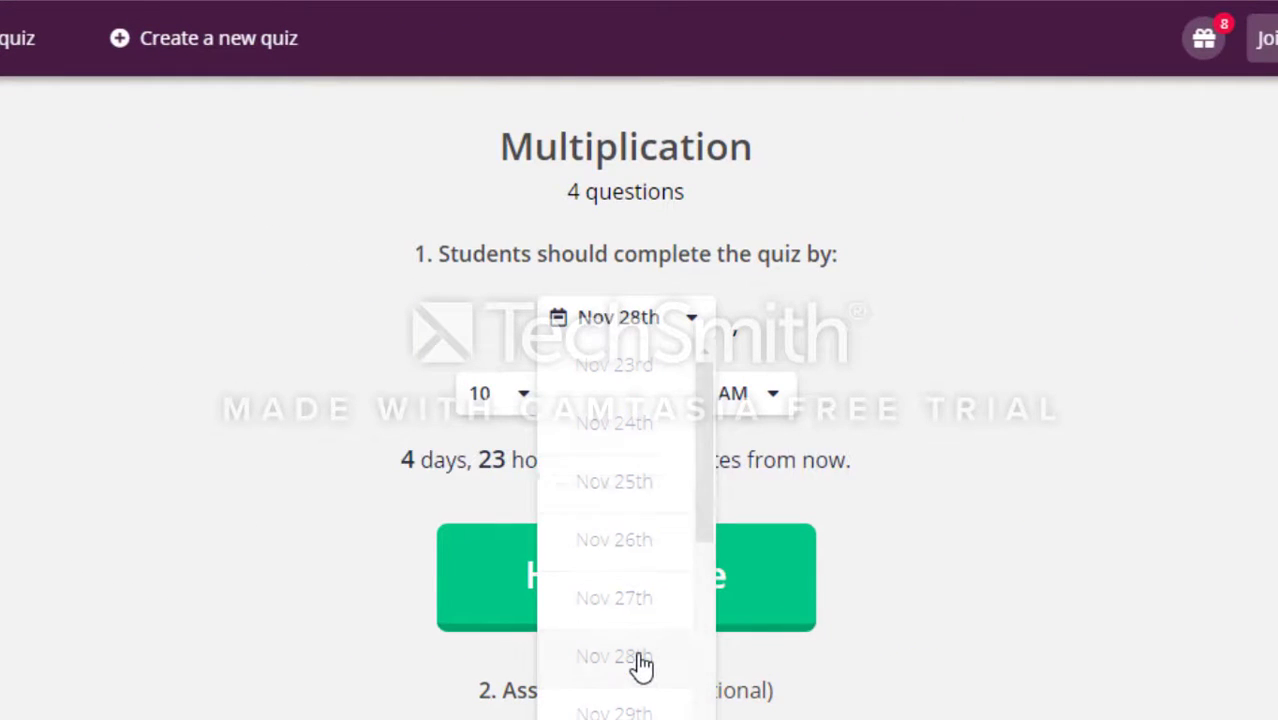
left_click(765, 400)
left_click(762, 505)
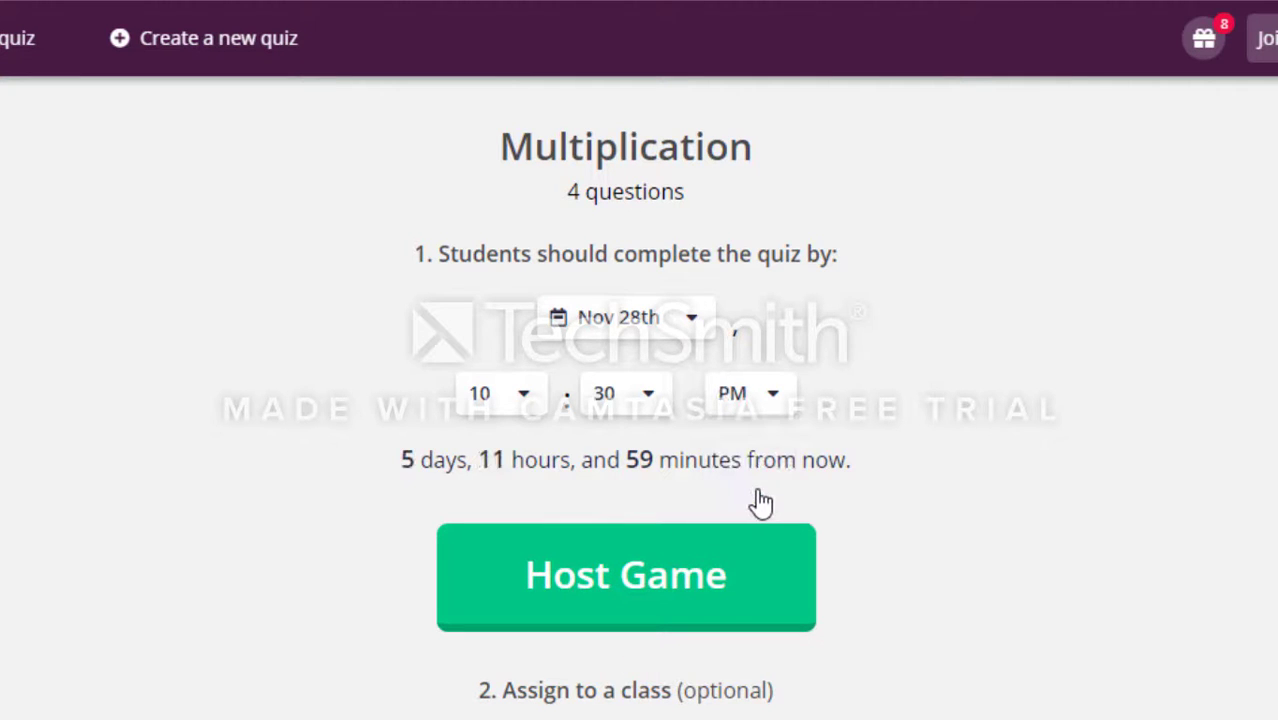
left_click(613, 562)
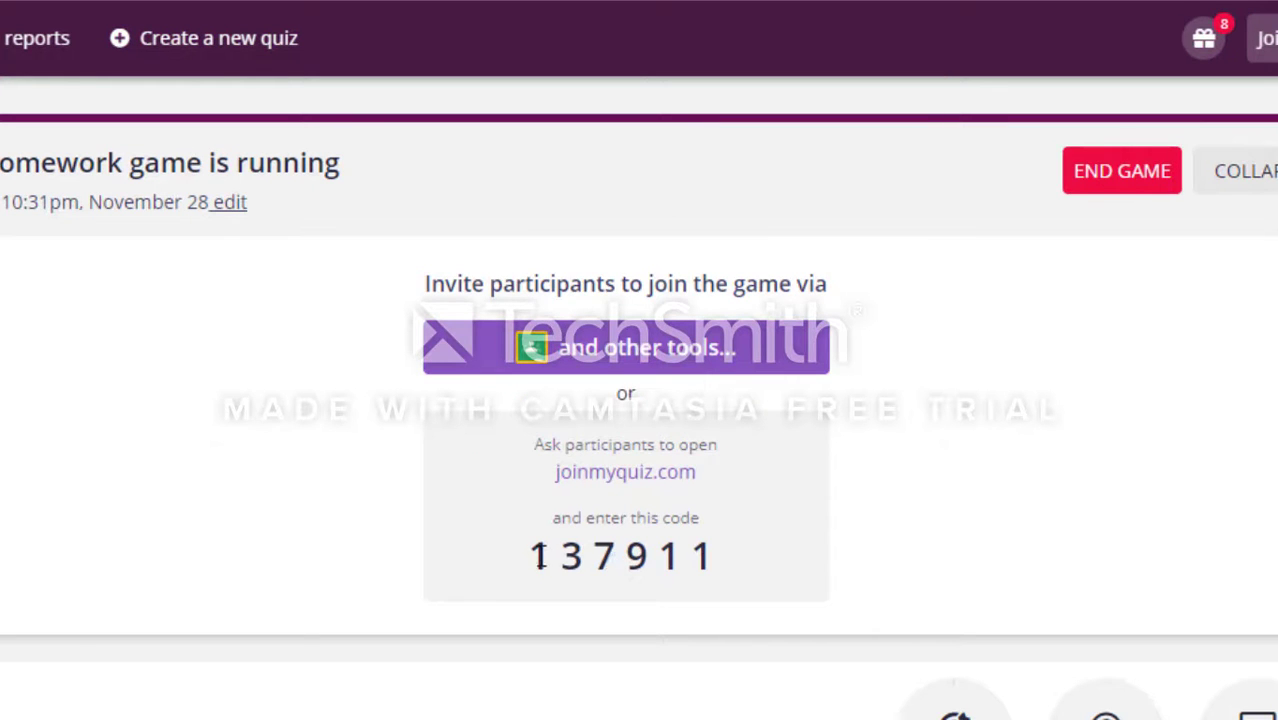
- Highlight the game code on the running homework game's page and open joinmyquiz.com
left_click_drag(533, 555, 714, 557)
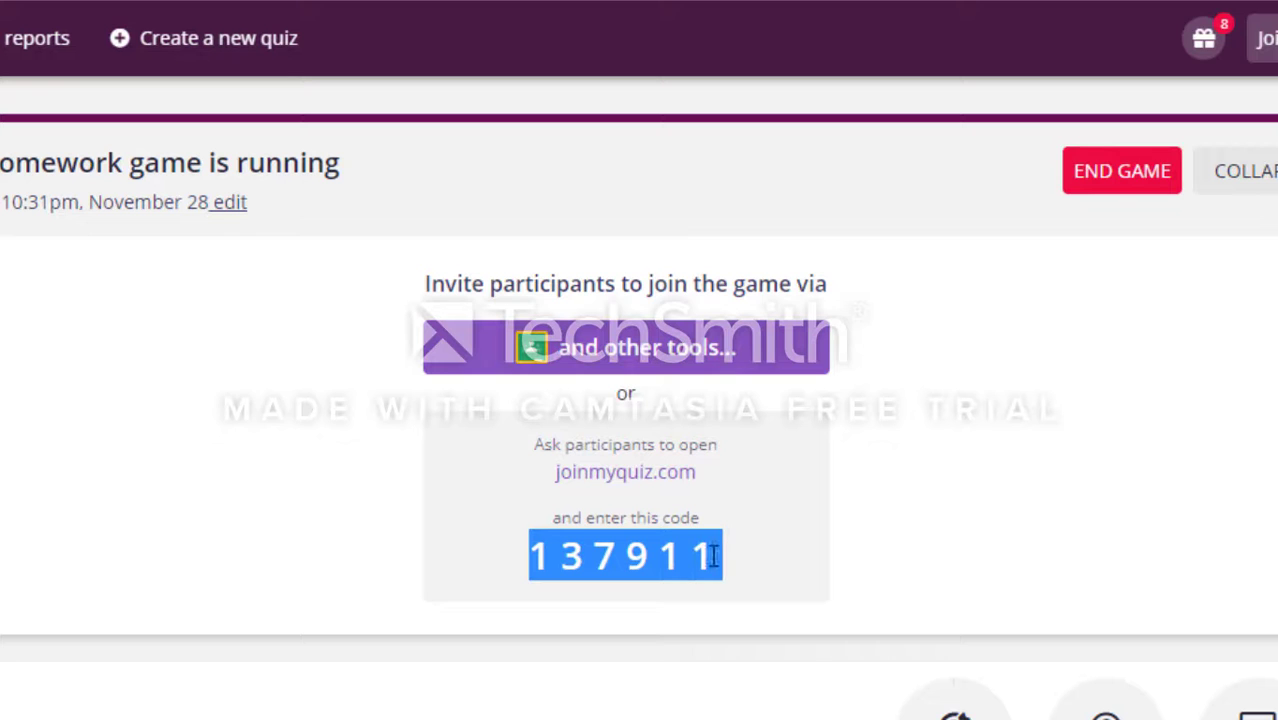
left_click(945, 530)
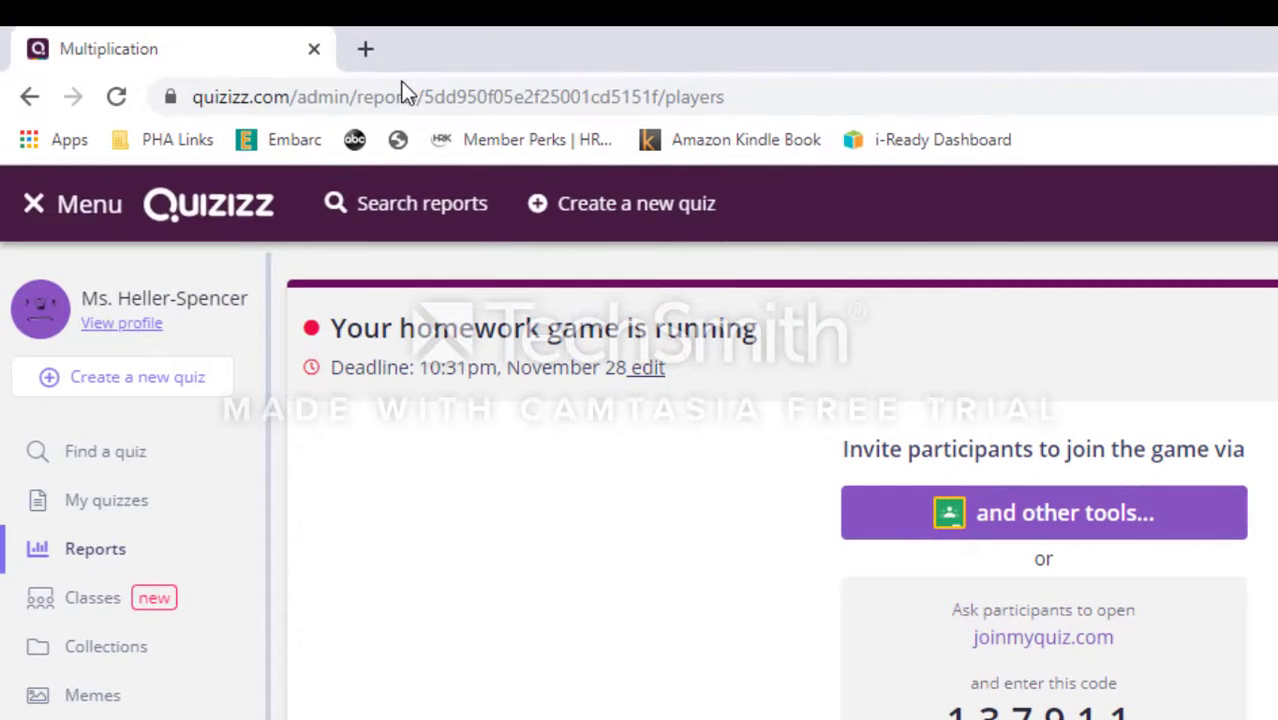
left_click(406, 96)
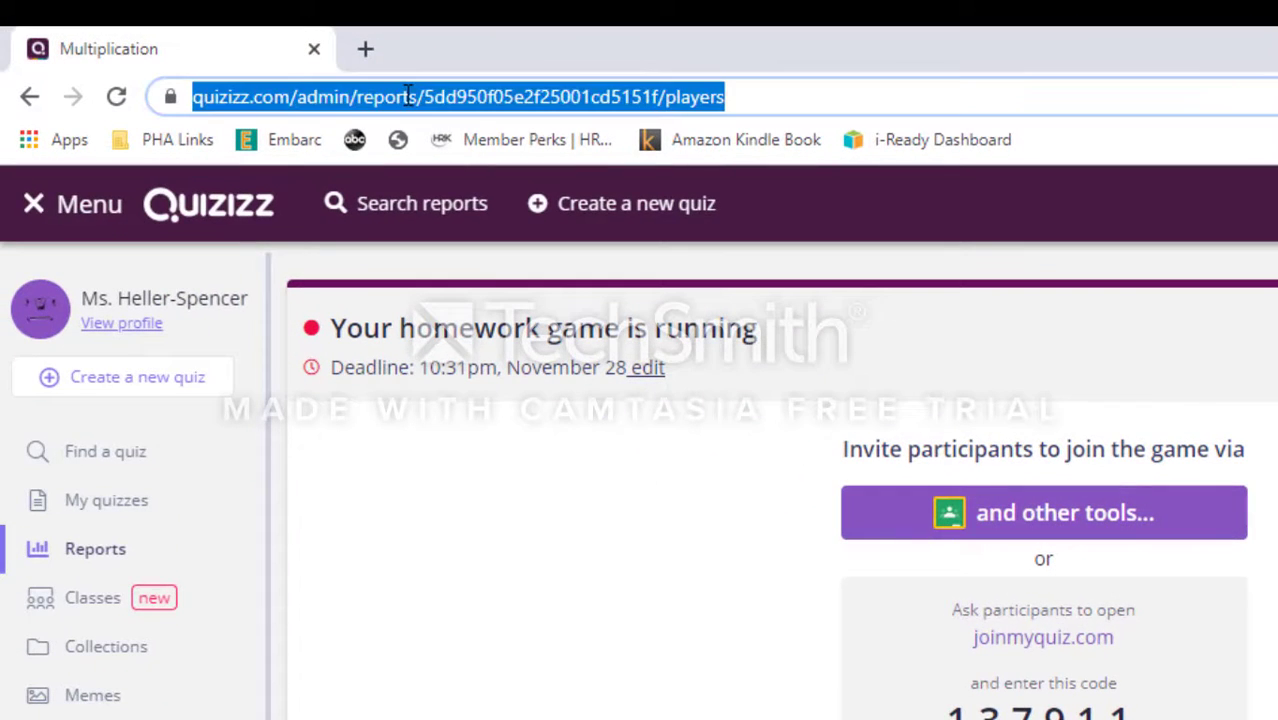
type("join")
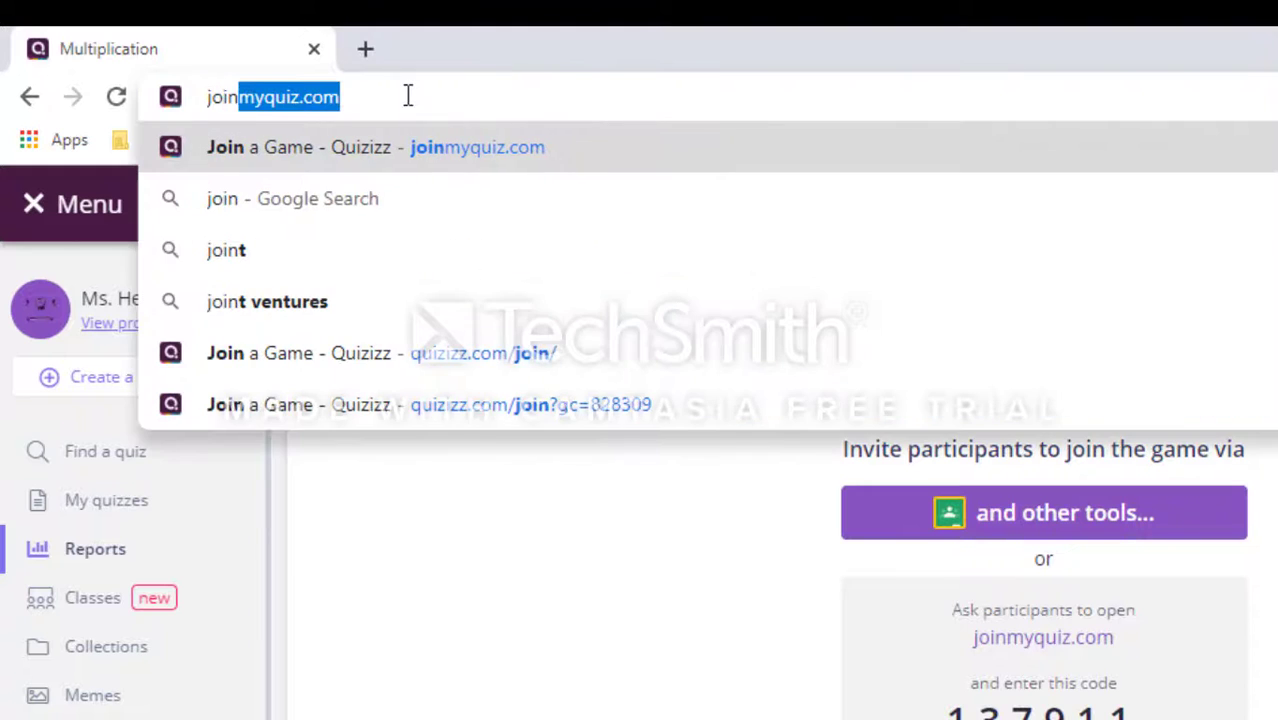
key("Return")
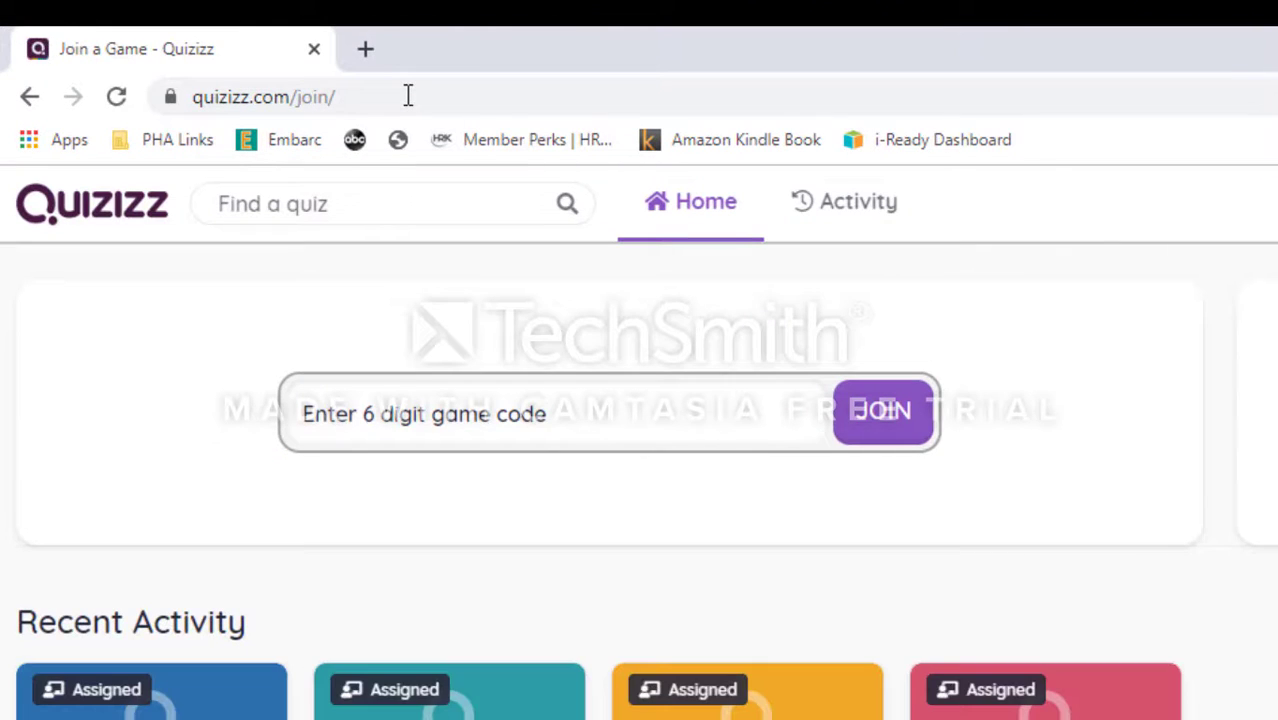
- Join the homework game with the six-digit game code and the prefilled player name, and start it
left_click(448, 420)
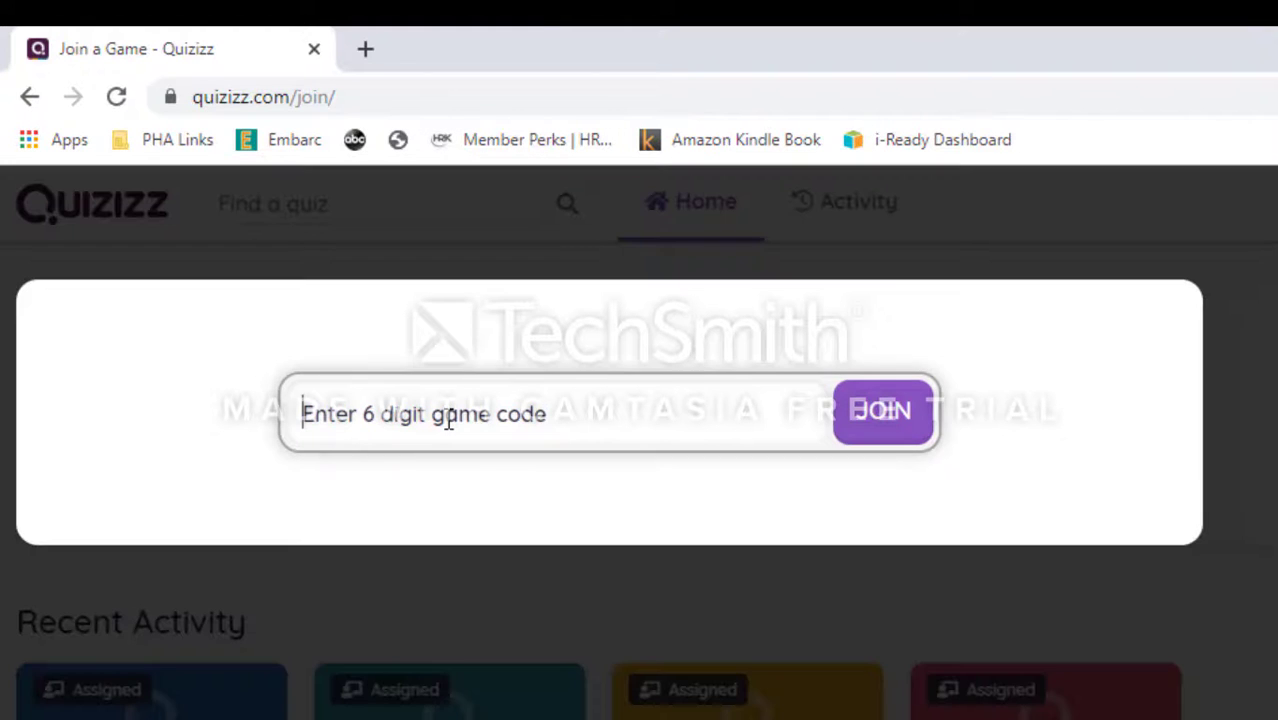
type("137911")
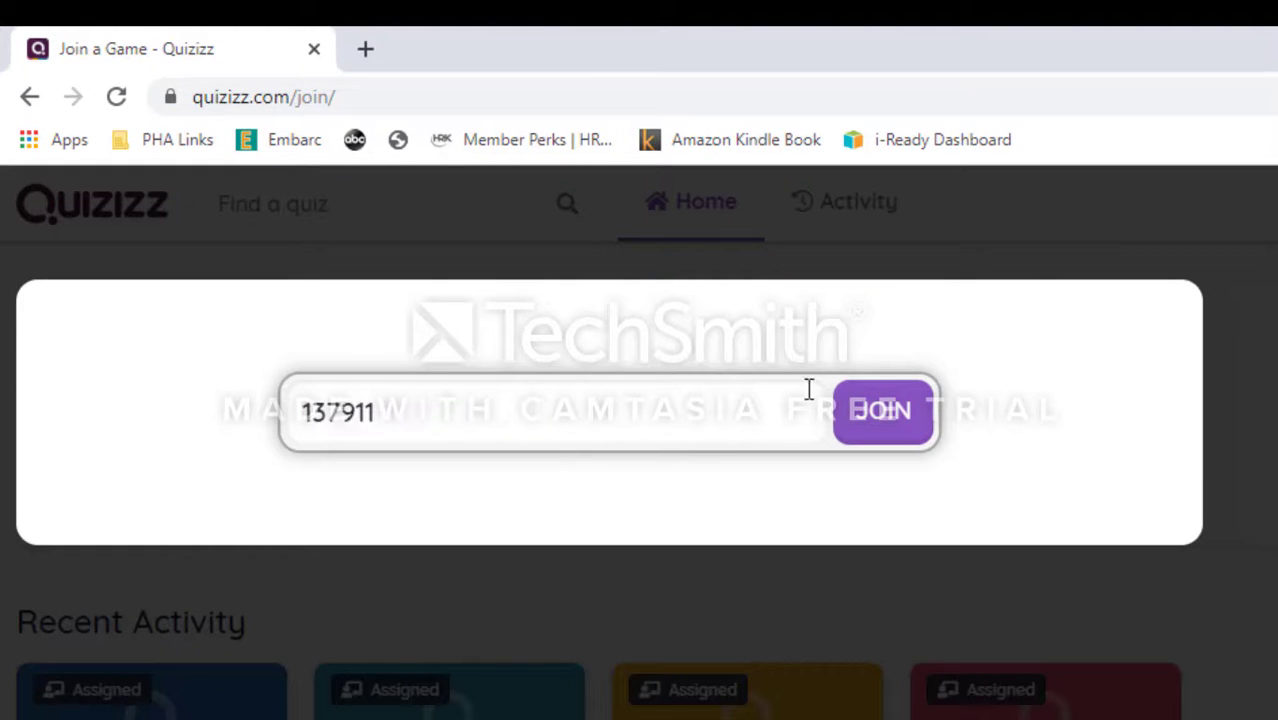
left_click(885, 412)
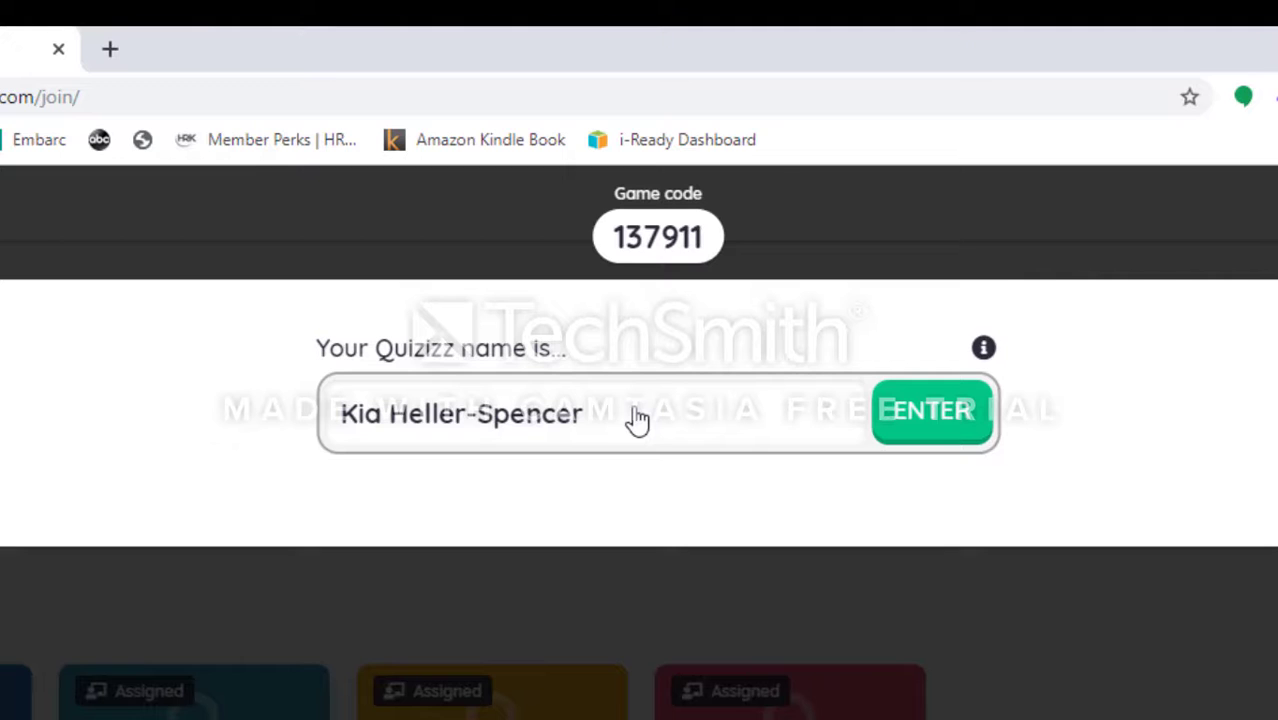
left_click(941, 423)
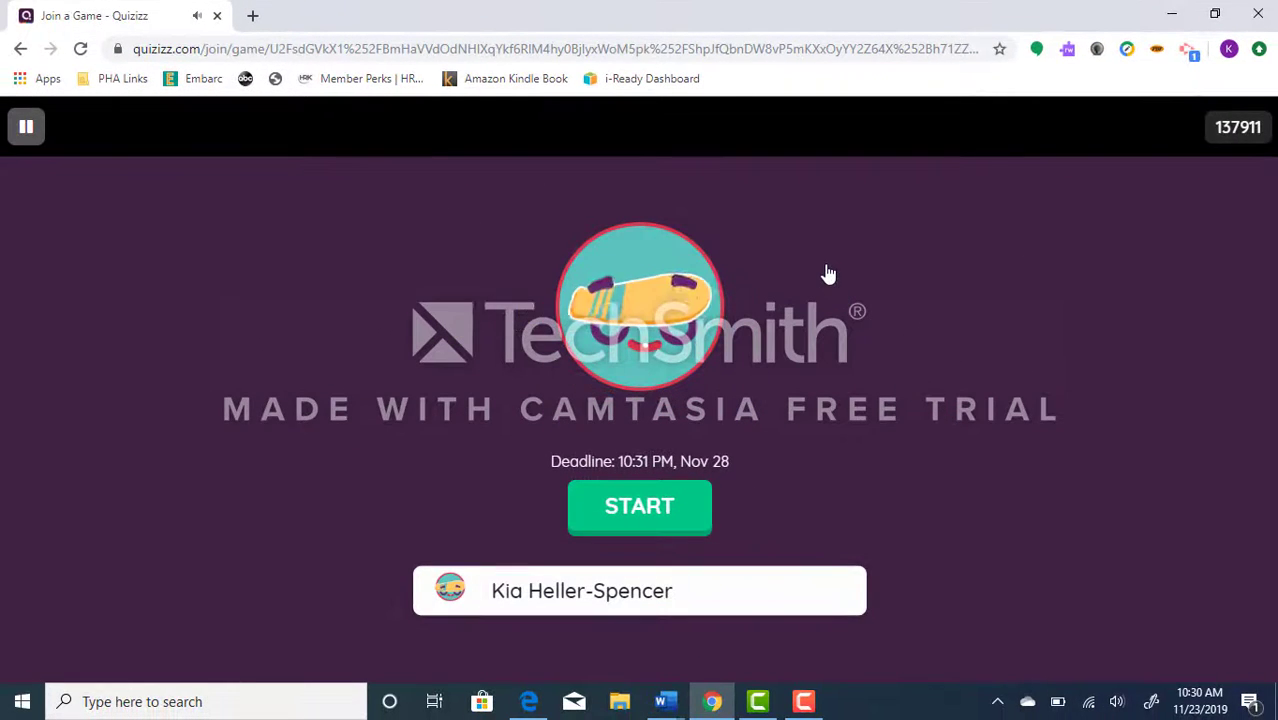
left_click(695, 505)
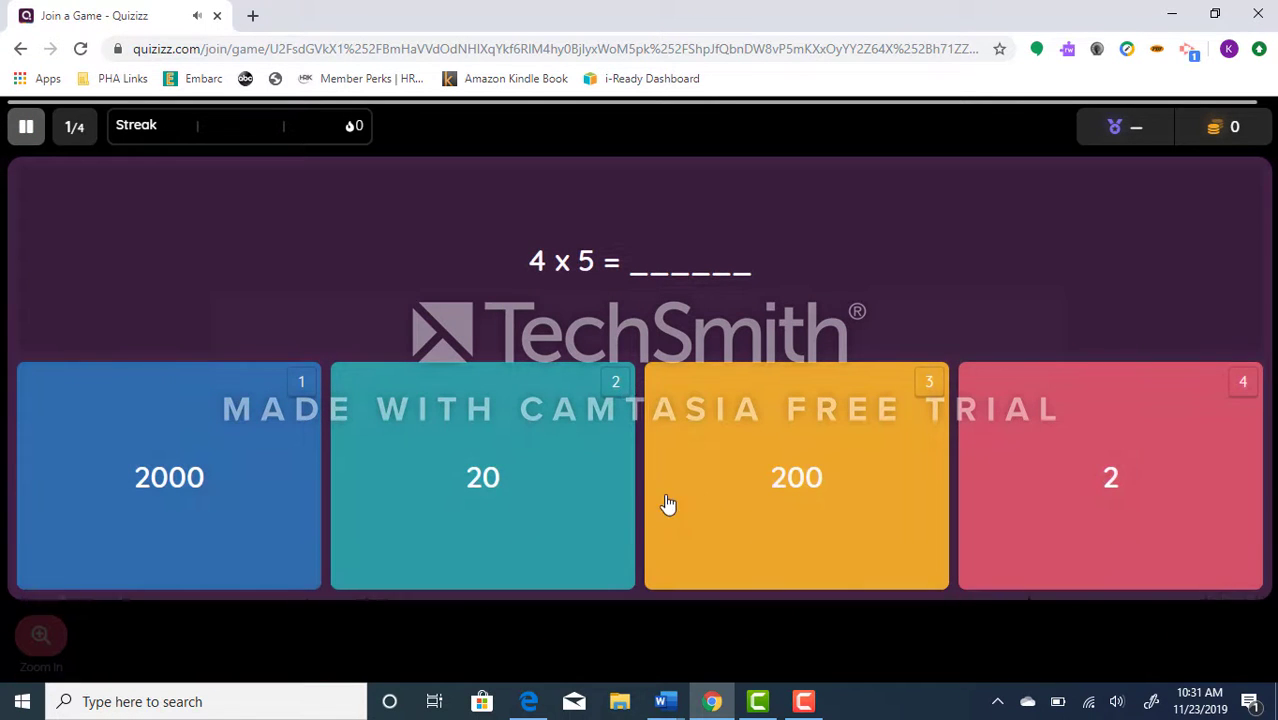
- Answer the four questions with 20, 150, 0.7 and 40, and reattempt the second redemption question with 7
left_click(593, 497)
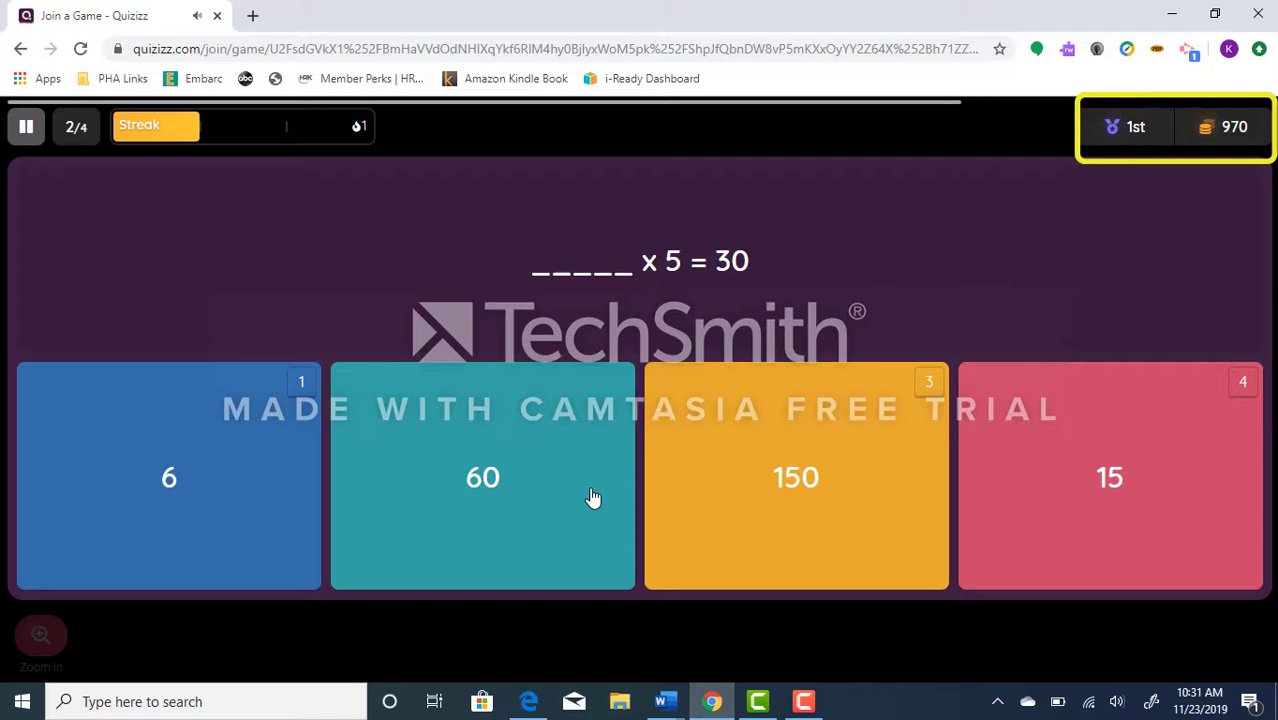
left_click(734, 500)
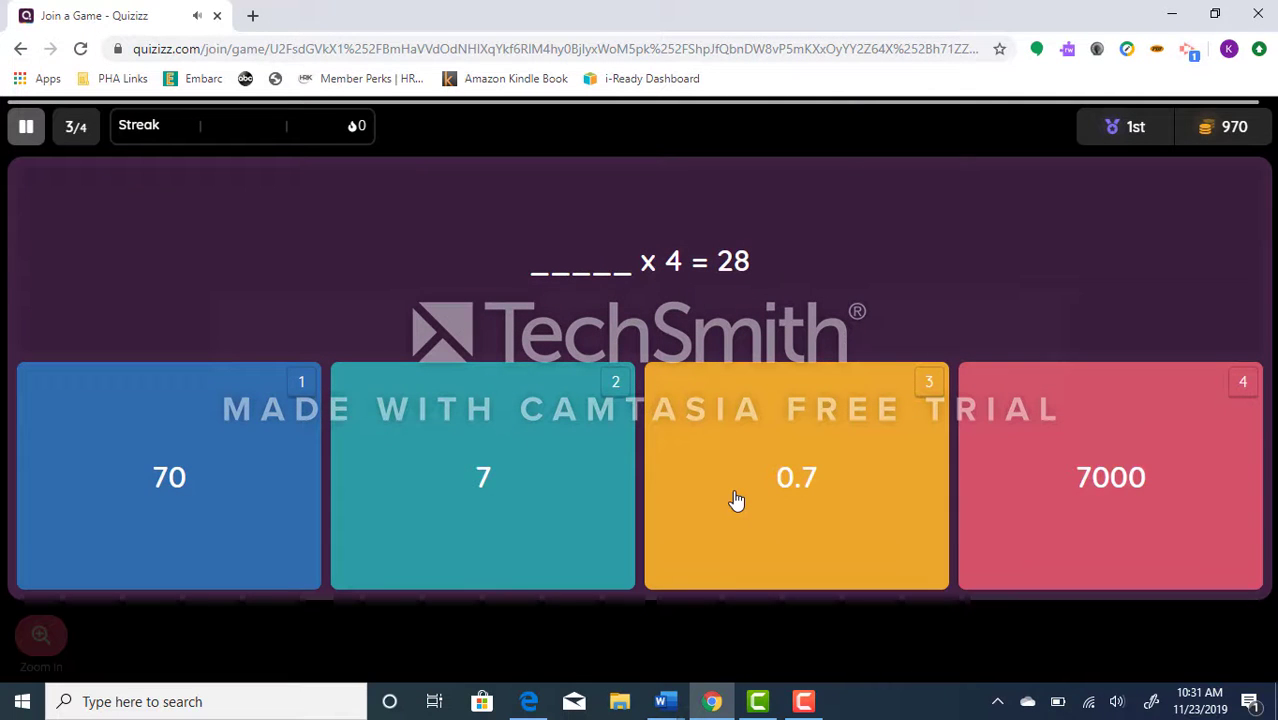
left_click(716, 506)
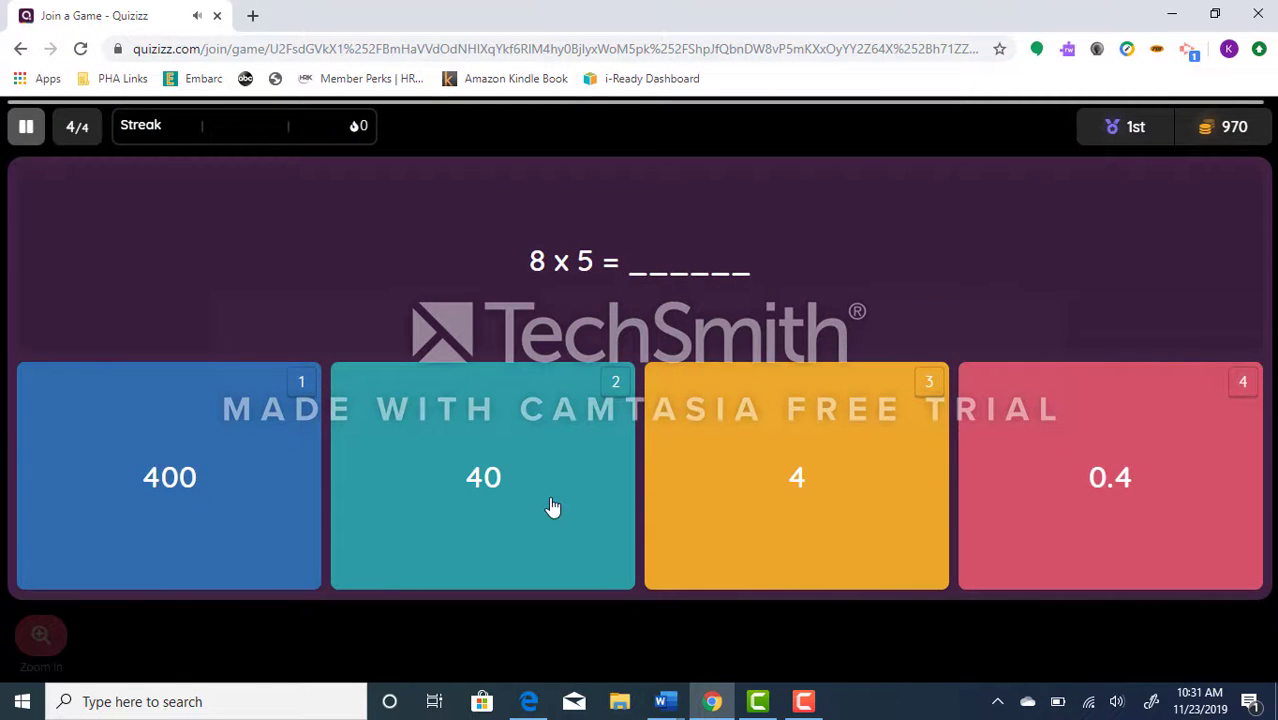
left_click(552, 507)
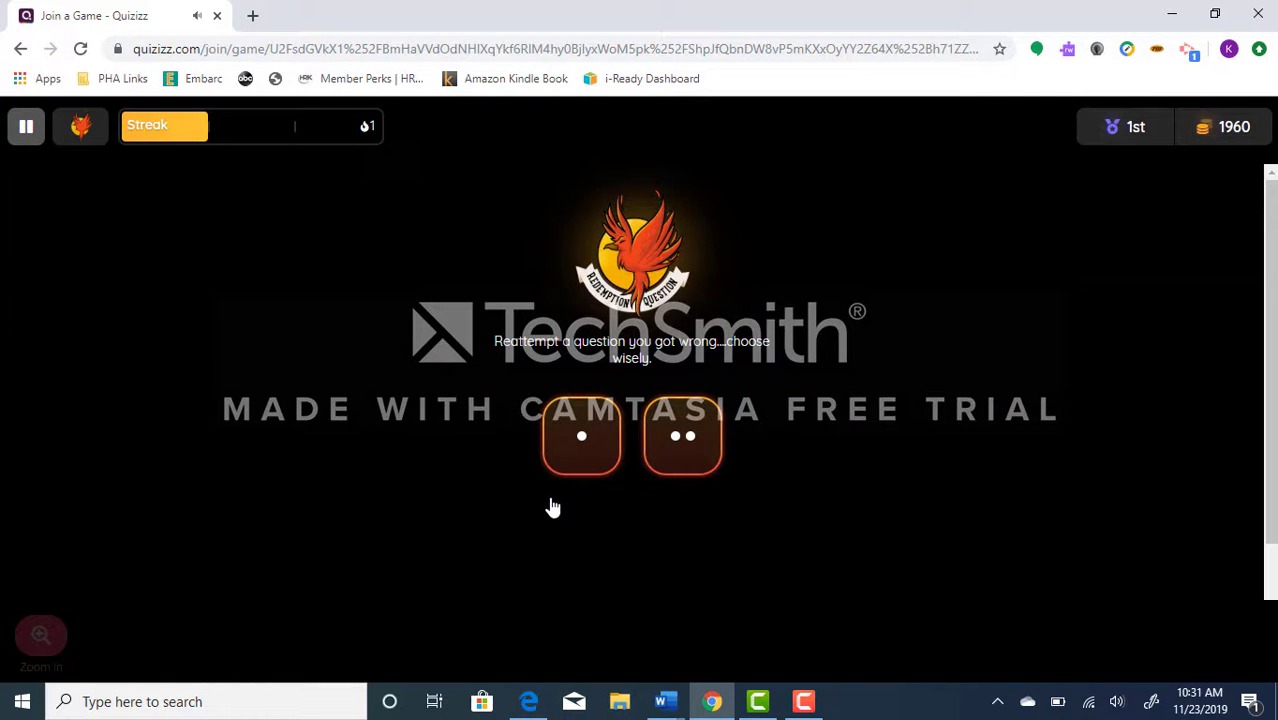
left_click(690, 468)
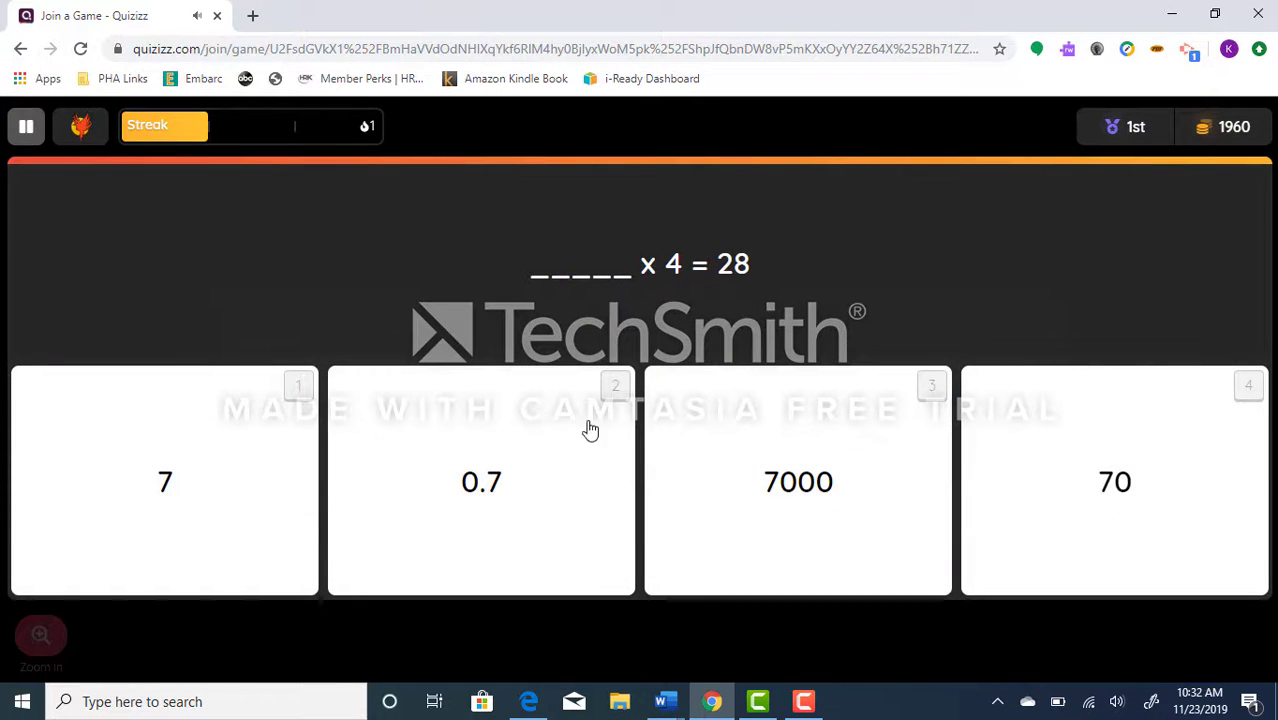
left_click(166, 482)
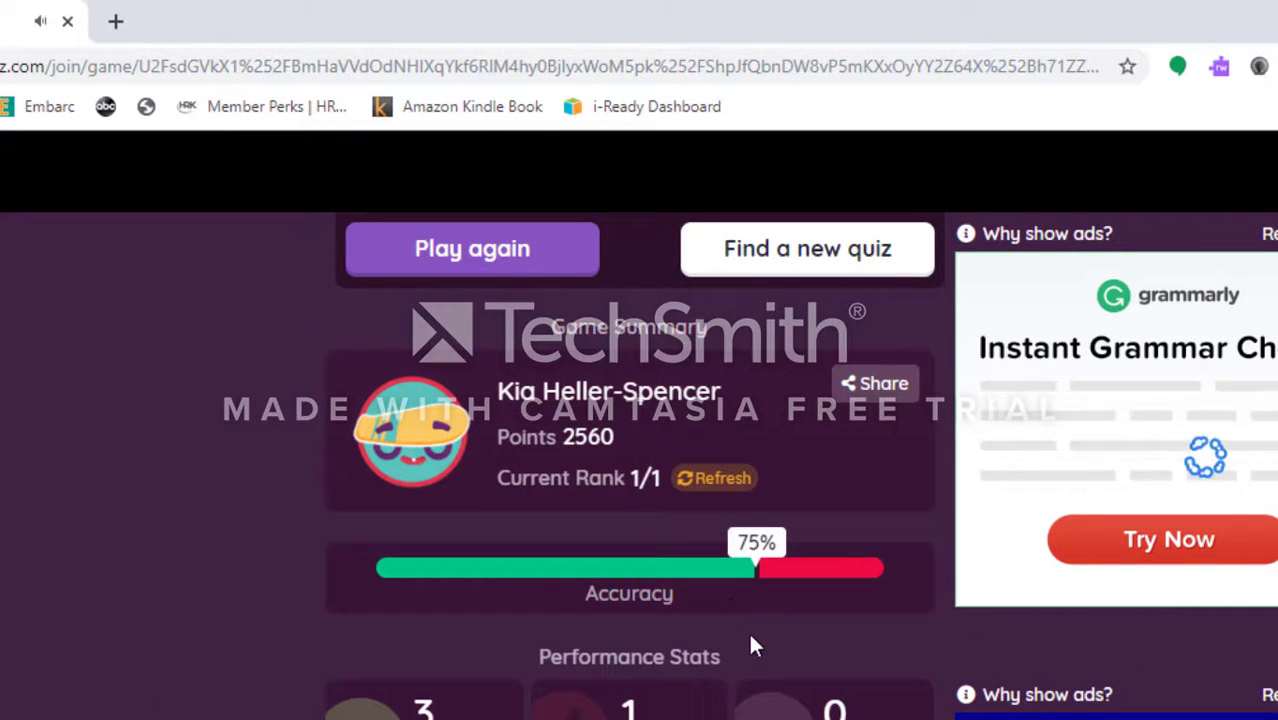
- Review the game summary and question list, and compare the given and correct answers of question 2
scroll(755, 650, "down", 5)
scroll(750, 636, "down", 4)
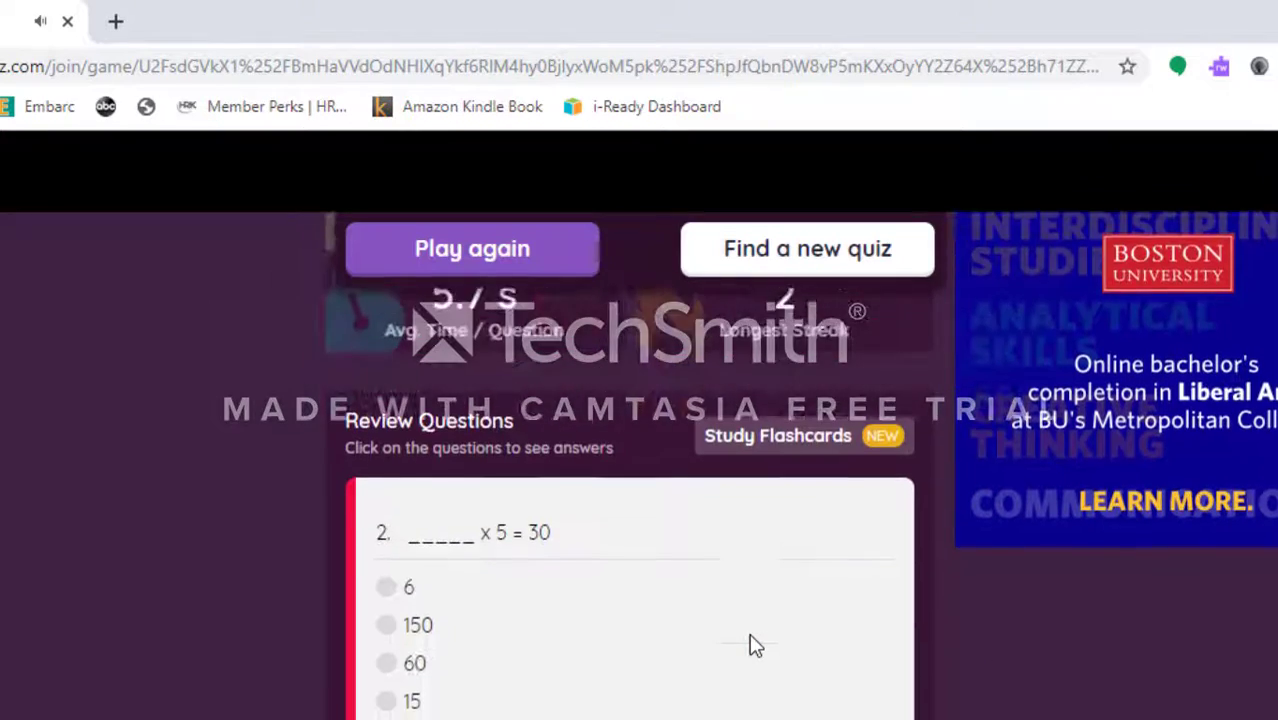
scroll(750, 636, "down", 2)
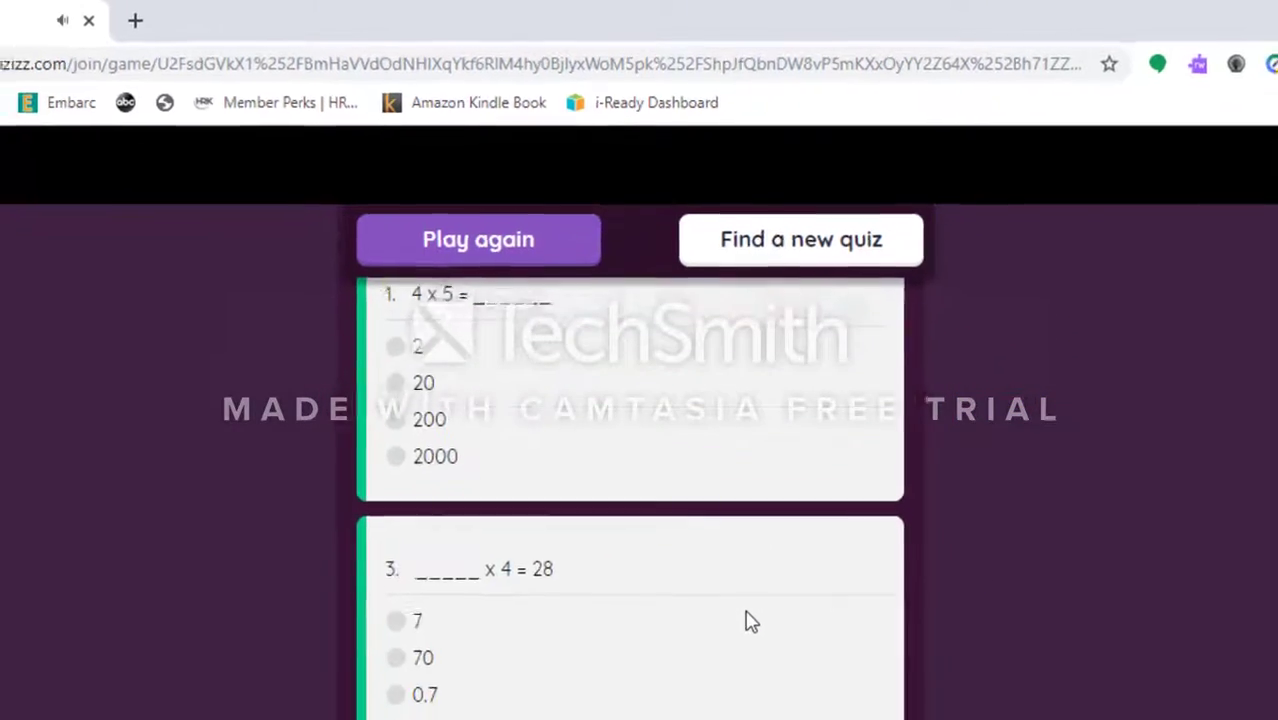
scroll(750, 636, "up", 5)
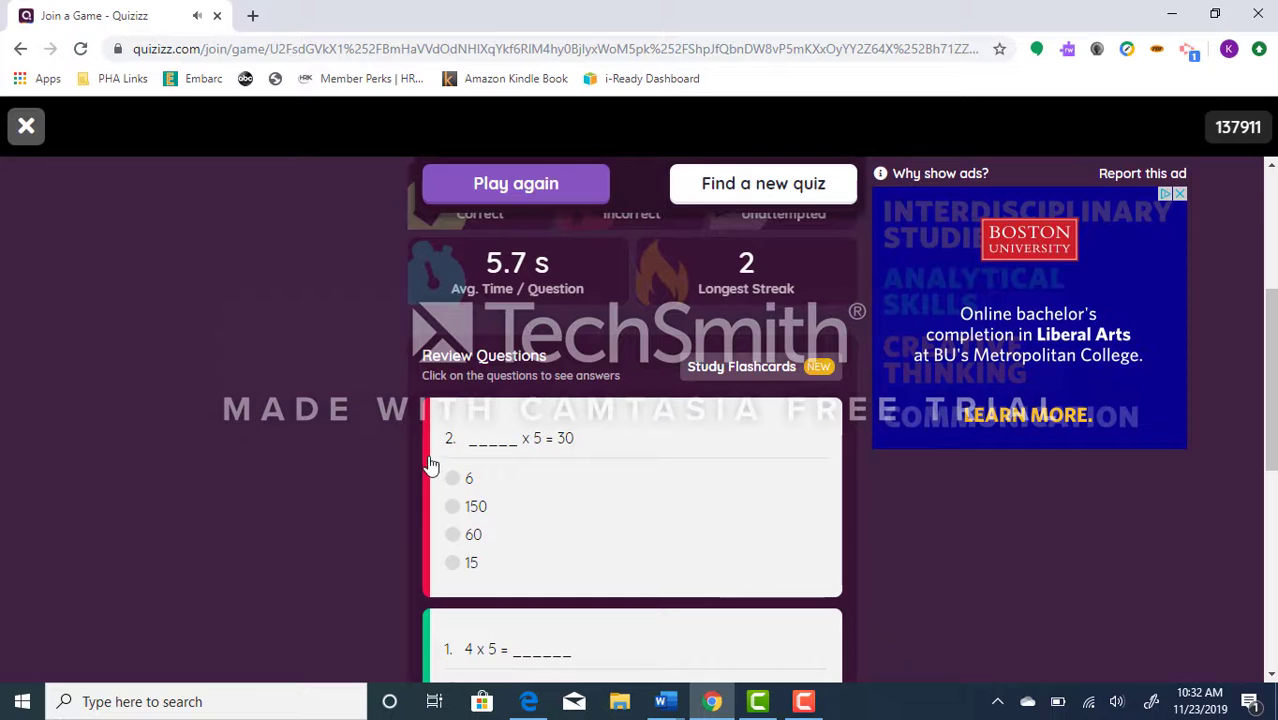
left_click(430, 465)
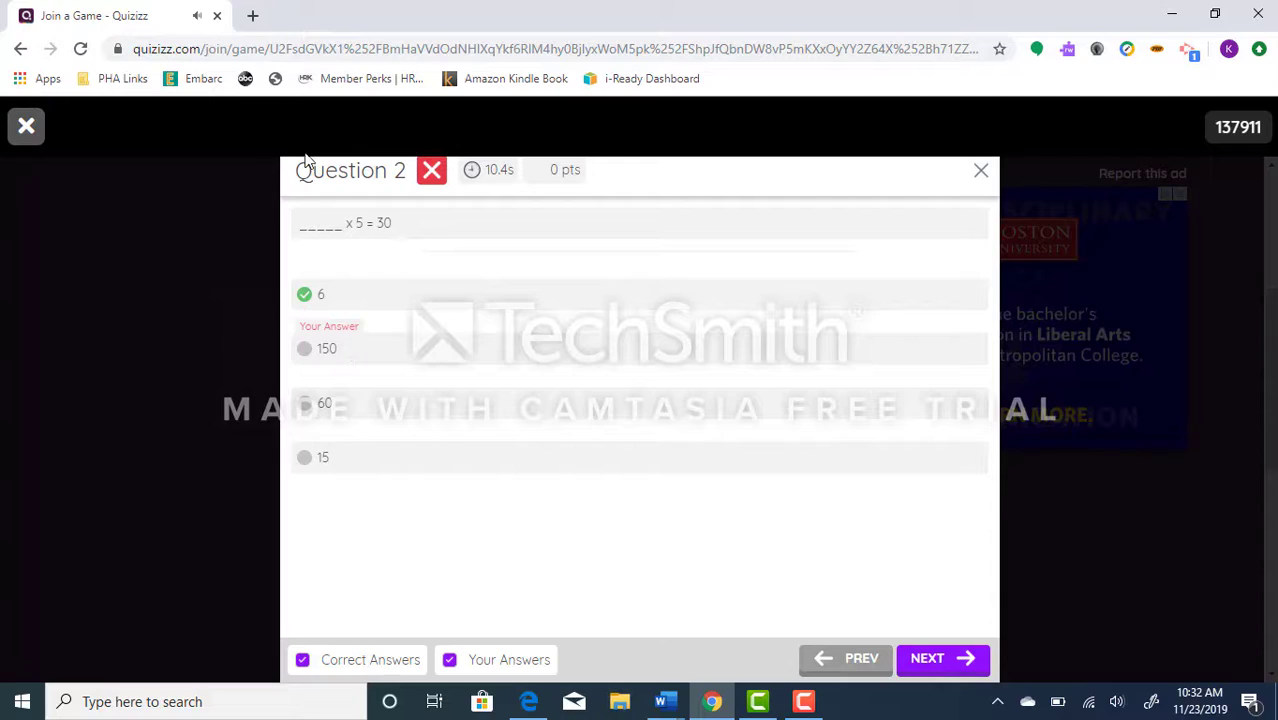
left_click(181, 220)
scroll(181, 218, "up", 3)
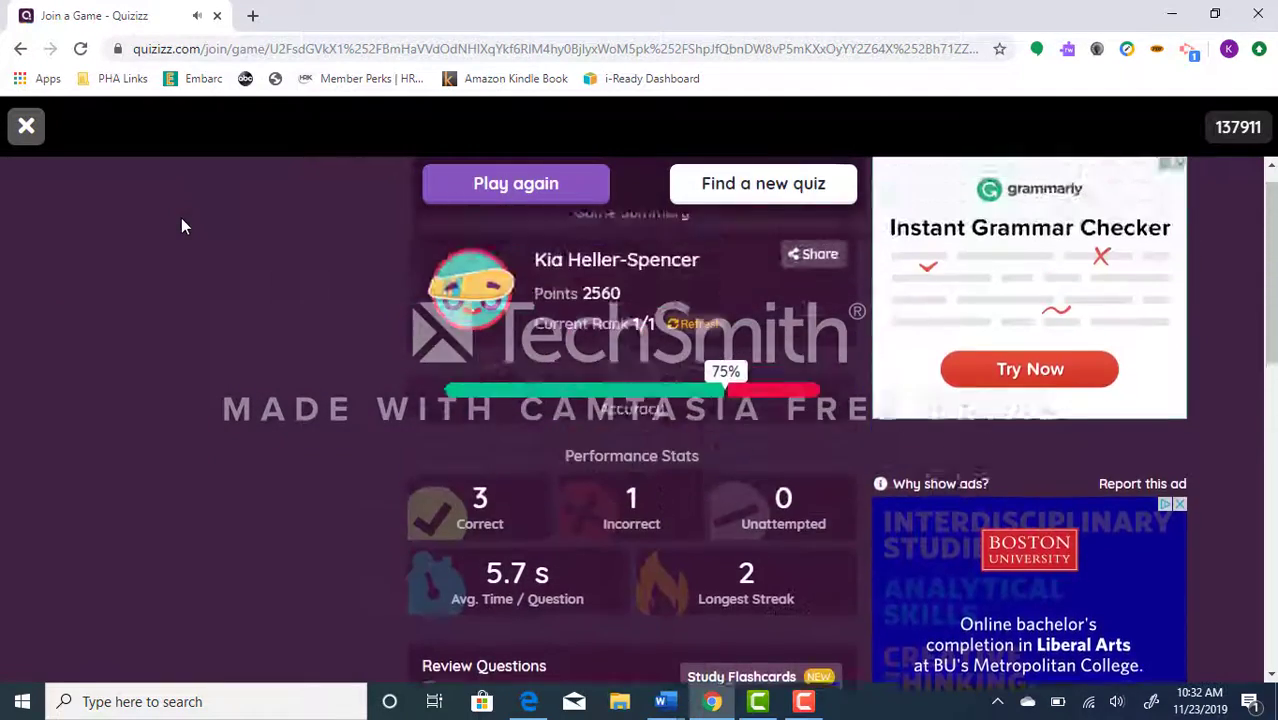